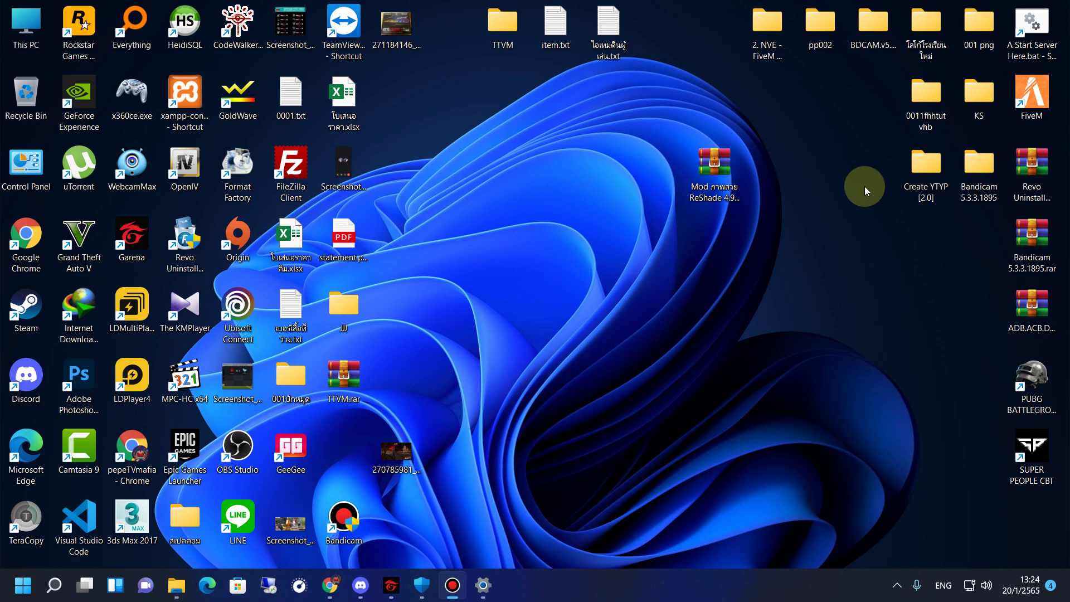
Step: Open the desktop archive "Mod ภาพสวย ReShade 4.9.1 + ColorGraphic.rar" and enter the archive password
{"action": "left_click", "coordinate": [727, 176]}
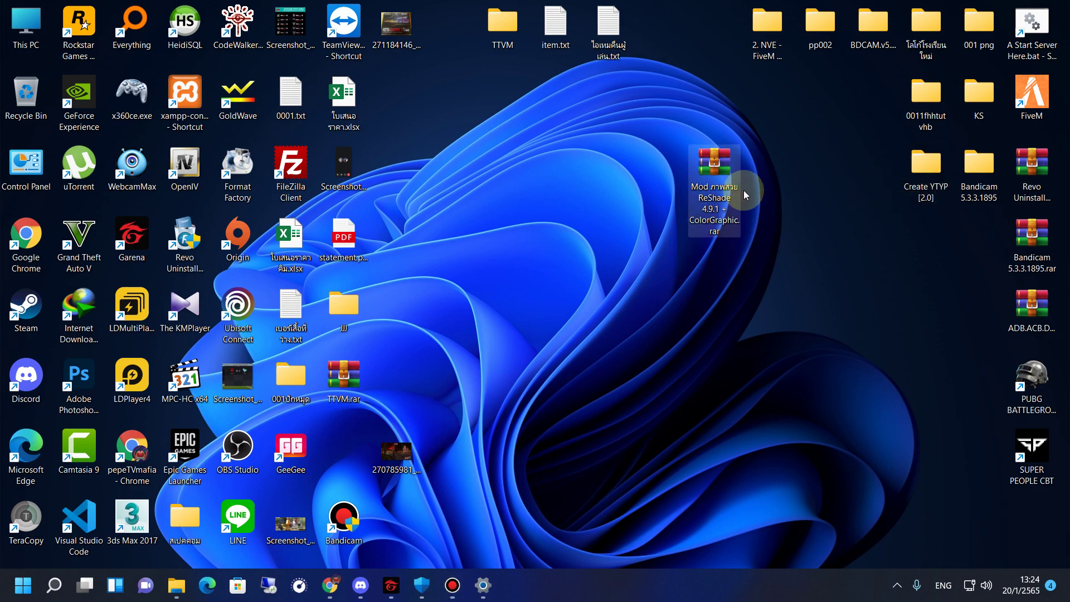
{"action": "left_click_drag", "start_coordinate": [663, 131], "coordinate": [750, 271]}
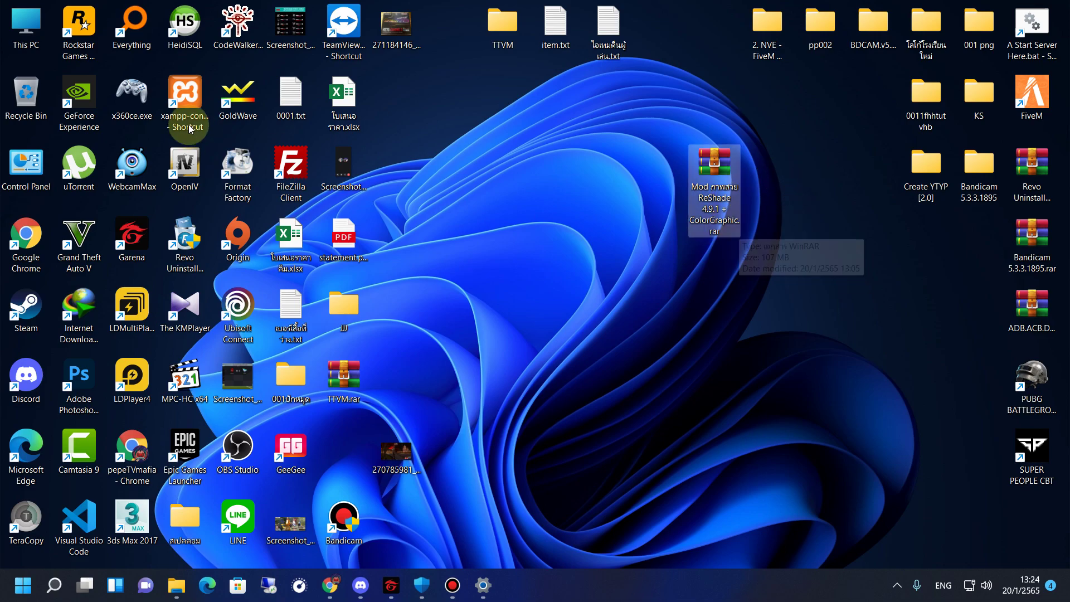
{"action": "left_click_drag", "start_coordinate": [700, 218], "coordinate": [743, 221]}
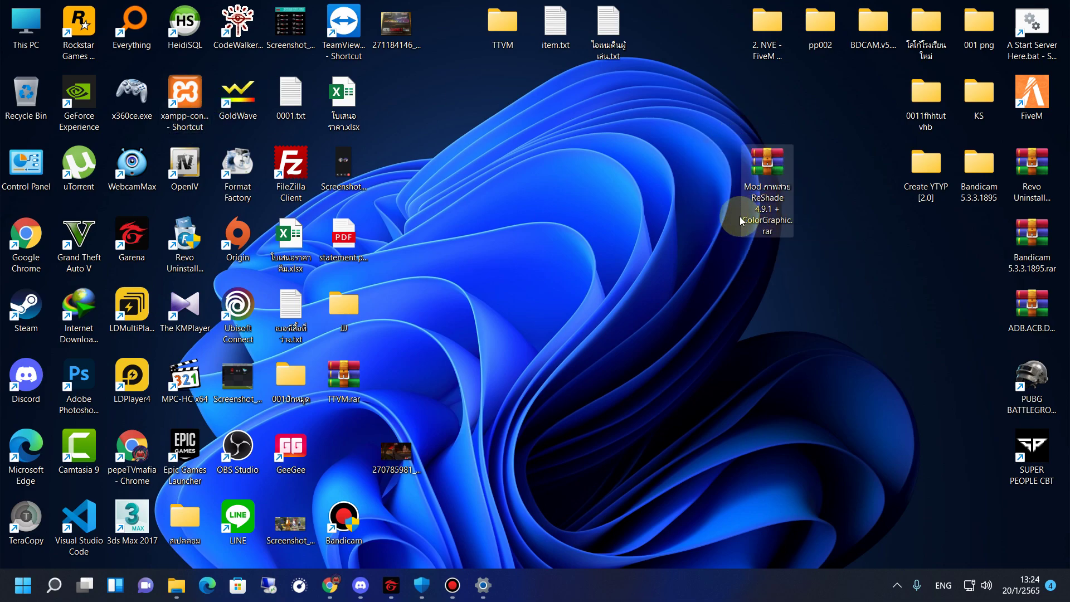
{"action": "left_click", "coordinate": [770, 168]}
{"action": "double_click", "coordinate": [780, 175]}
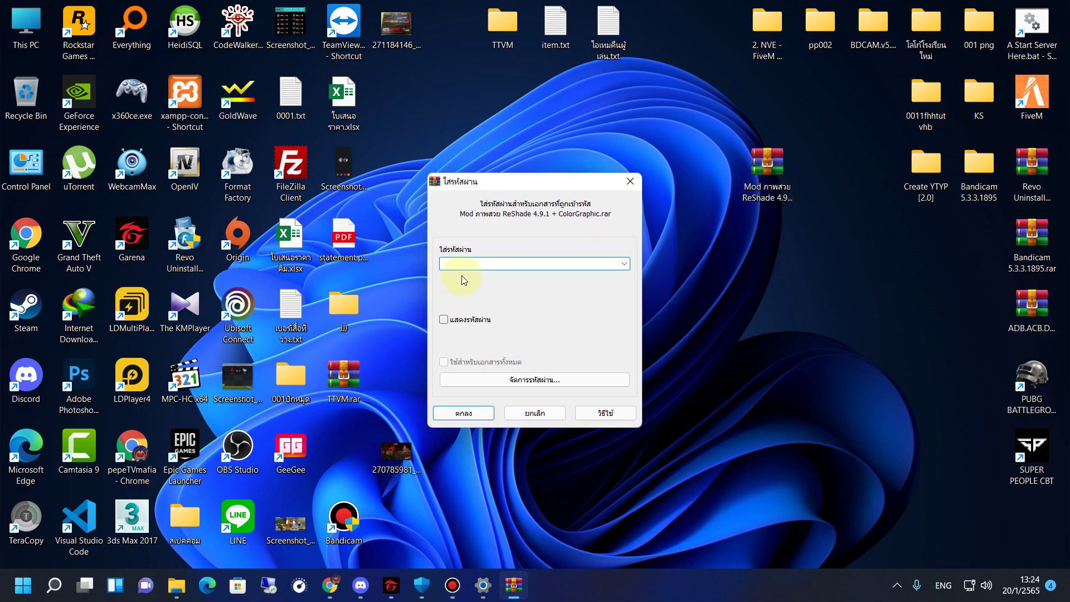
{"action": "left_click", "coordinate": [330, 585]}
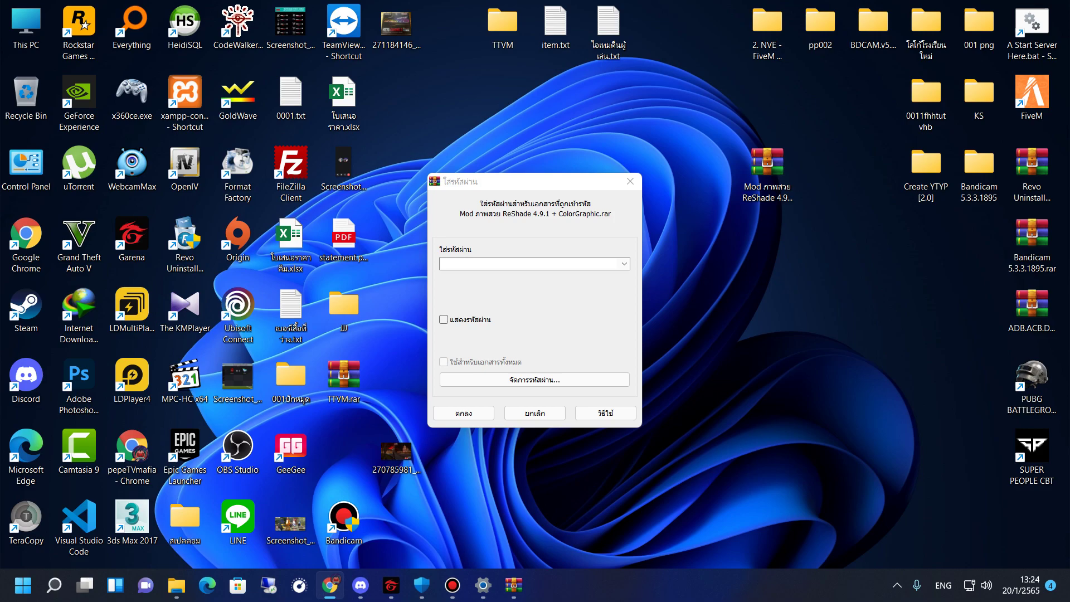
{"action": "left_click", "coordinate": [528, 265]}
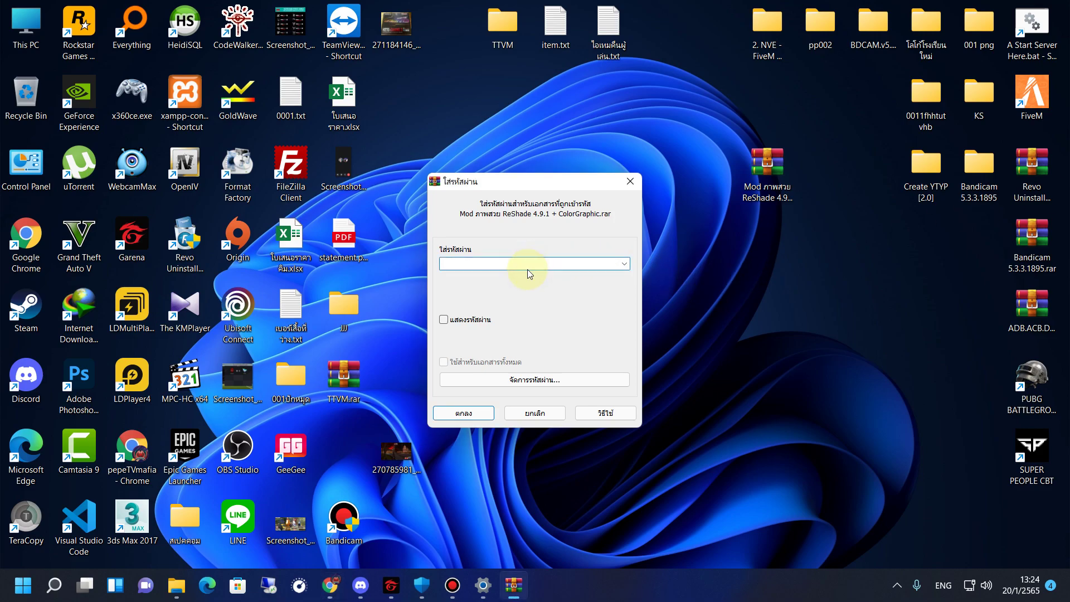
{"action": "key", "text": "ctrl+v"}
{"action": "left_click", "coordinate": [483, 413]}
Step: Extract the "Mod ภาพสวย ReShade 4.9.1 + ColorGraphic" folder to the desktop and close the archive
{"action": "left_click_drag", "start_coordinate": [245, 58], "coordinate": [683, 87]}
{"action": "left_click_drag", "start_coordinate": [530, 206], "coordinate": [454, 256]}
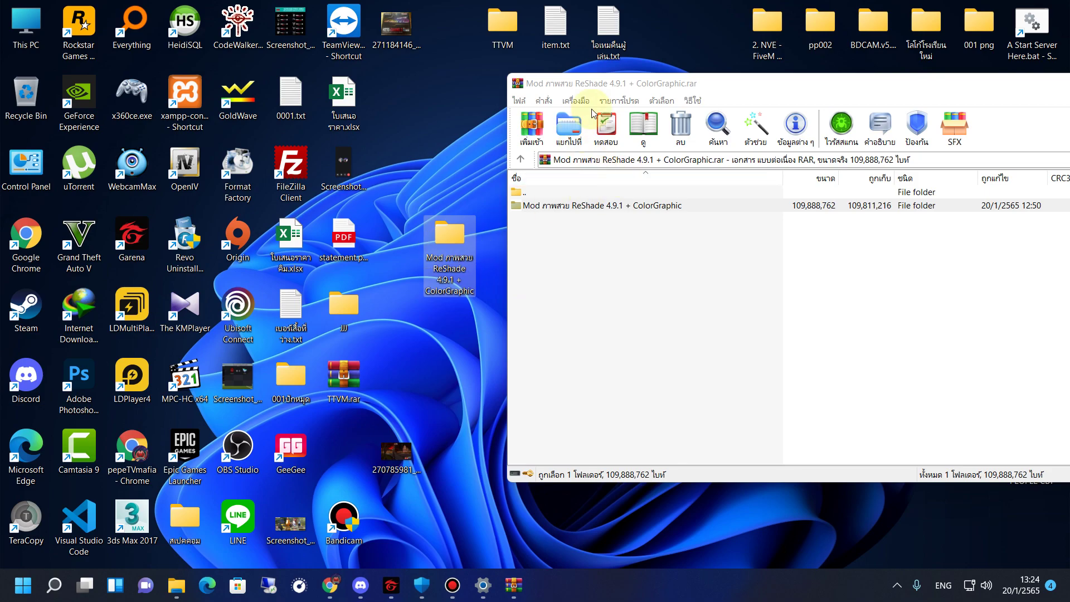
{"action": "left_click_drag", "start_coordinate": [712, 90], "coordinate": [241, 315]}
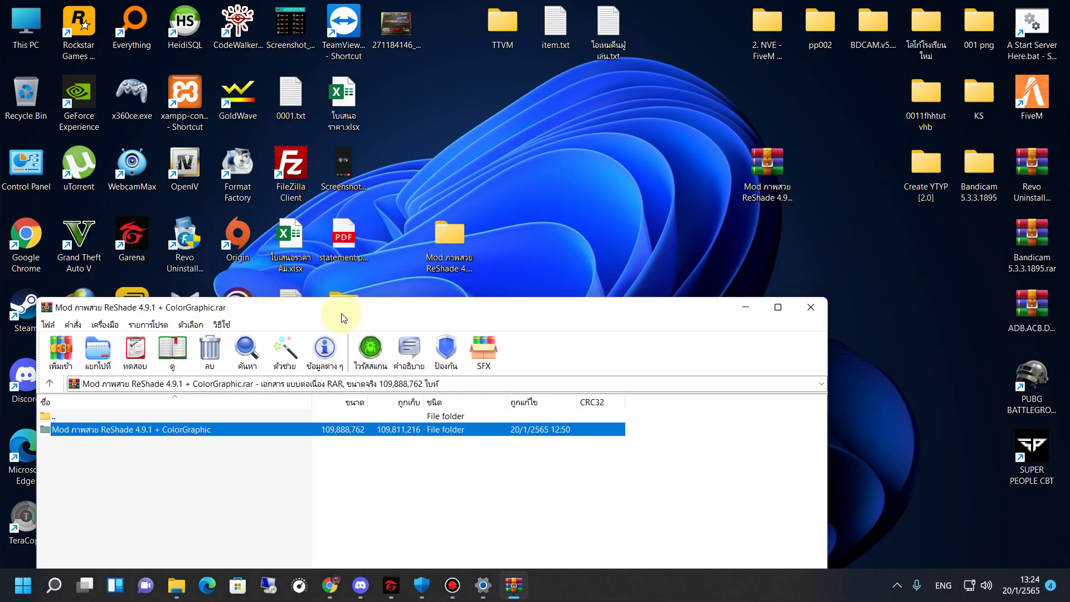
{"action": "left_click", "coordinate": [810, 308]}
Step: Move the extracted "Mod ภาพสวย ReShade 4.9.1 + ColorGraphic" folder to a free spot on the desktop and open it
{"action": "left_click_drag", "start_coordinate": [449, 237], "coordinate": [603, 241]}
{"action": "left_click_drag", "start_coordinate": [464, 136], "coordinate": [528, 221]}
{"action": "left_click", "coordinate": [500, 164]}
{"action": "double_click", "coordinate": [501, 164]}
Step: Examine the extracted files, including the contents of the Grand Theft Auto V folder
{"action": "left_click_drag", "start_coordinate": [416, 398], "coordinate": [134, 178]}
{"action": "left_click", "coordinate": [265, 344]}
{"action": "left_click", "coordinate": [197, 254]}
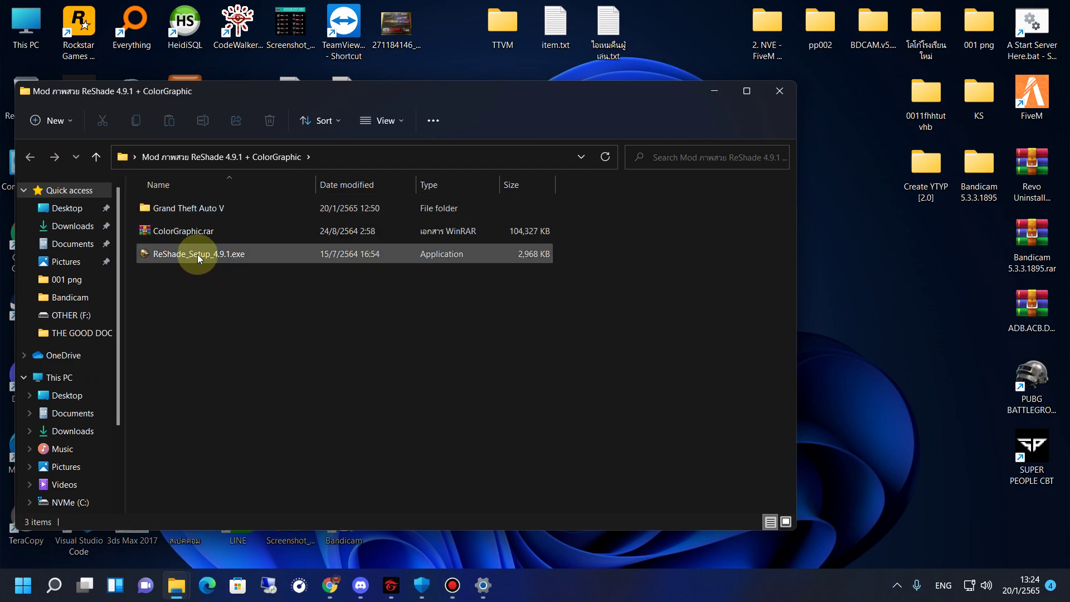
{"action": "left_click", "coordinate": [196, 231]}
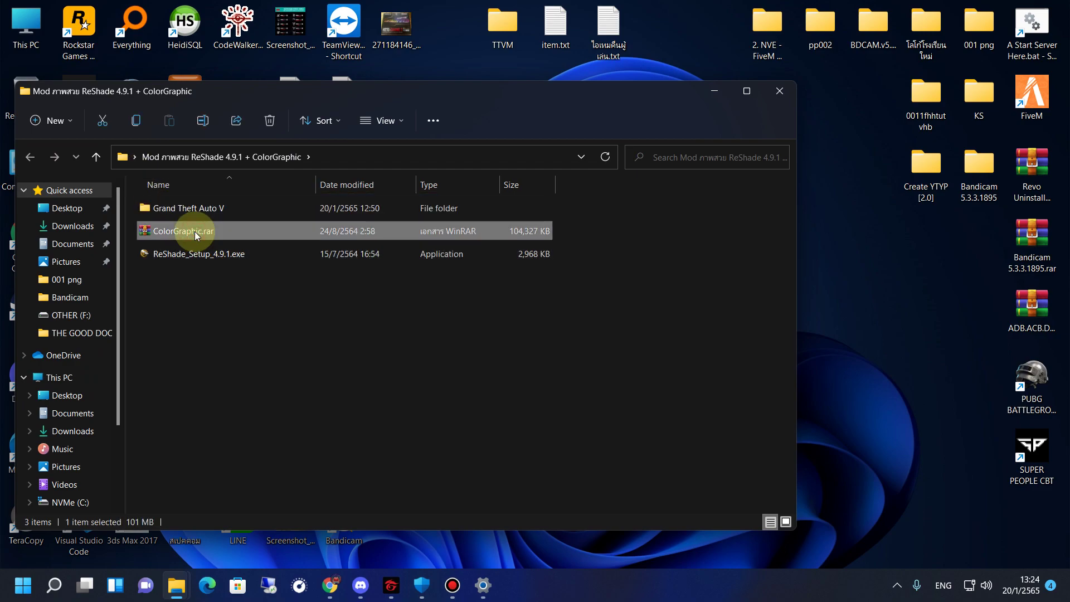
{"action": "left_click", "coordinate": [199, 212]}
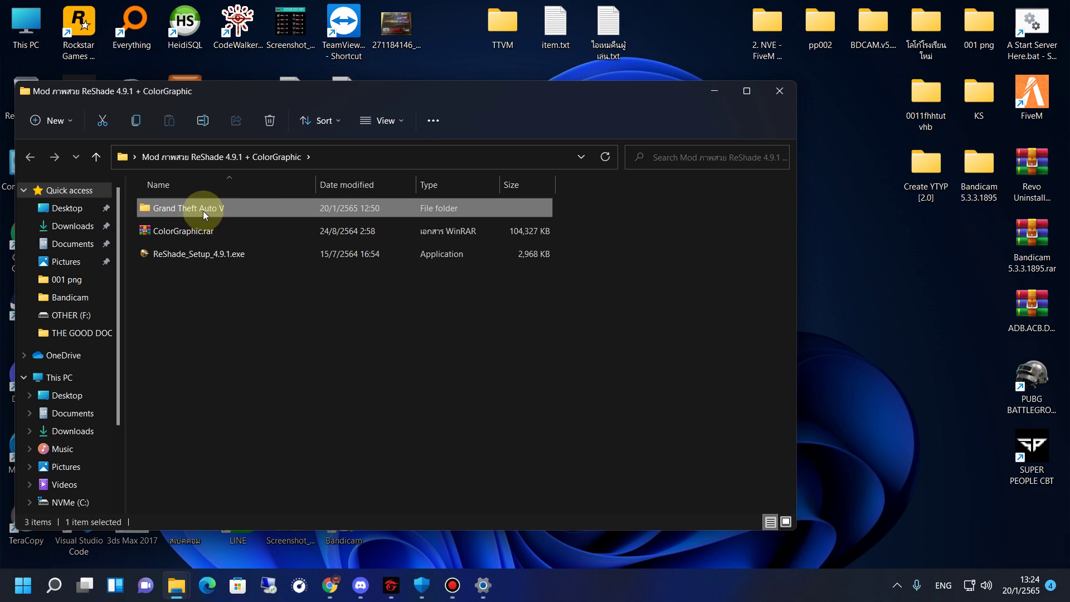
{"action": "double_click", "coordinate": [203, 210]}
{"action": "key", "text": "BackSpace"}
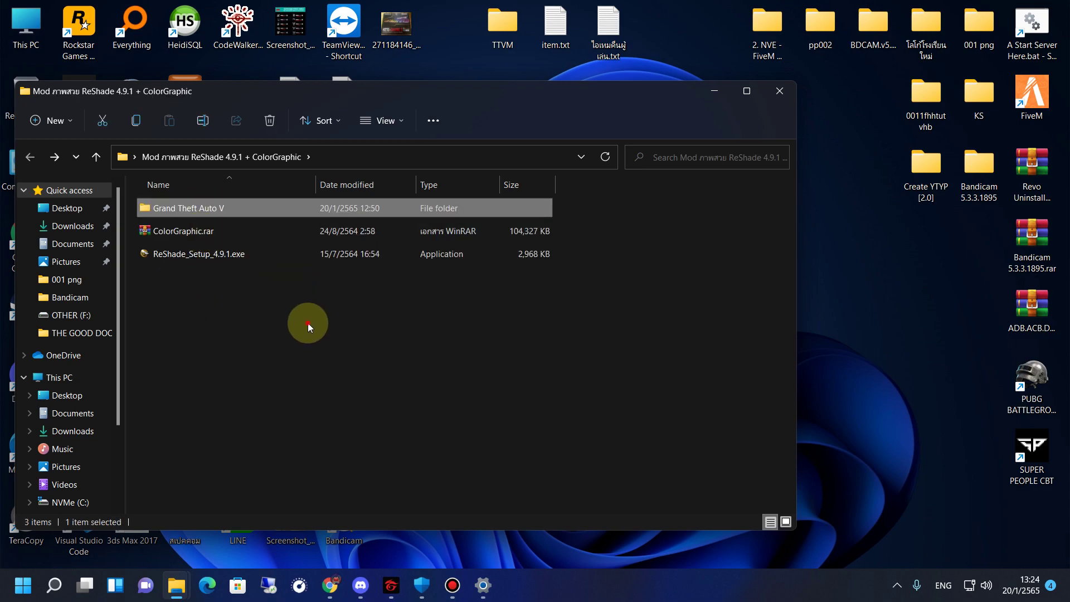
Step: Launch ReShade_Setup_4.9.1.exe and start browsing for the game whose ReShade installation it will manage
{"action": "left_click", "coordinate": [210, 254]}
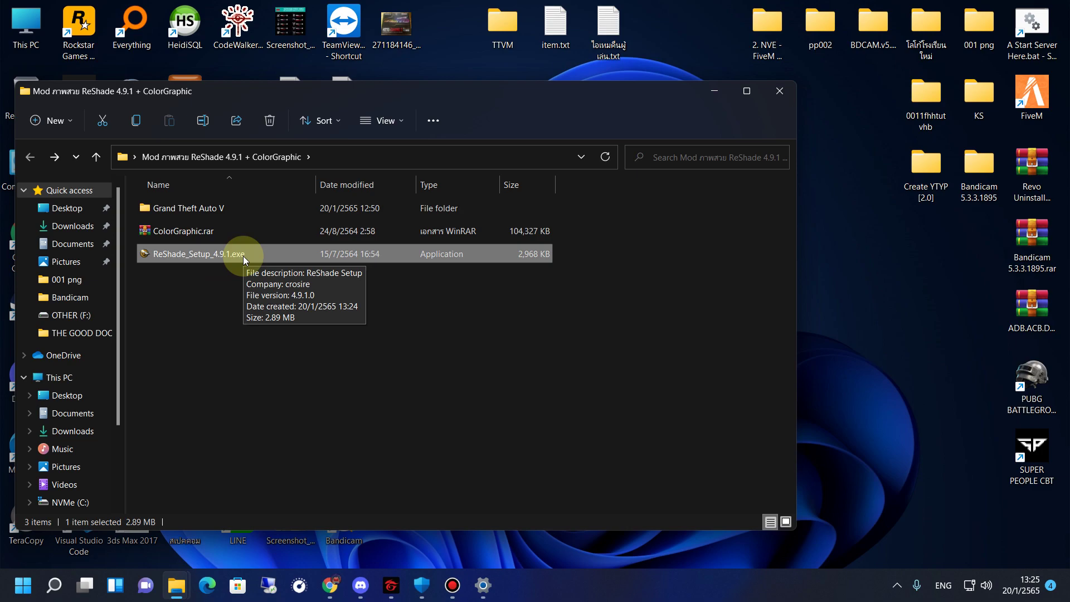
{"action": "left_click", "coordinate": [172, 257]}
{"action": "double_click", "coordinate": [175, 254]}
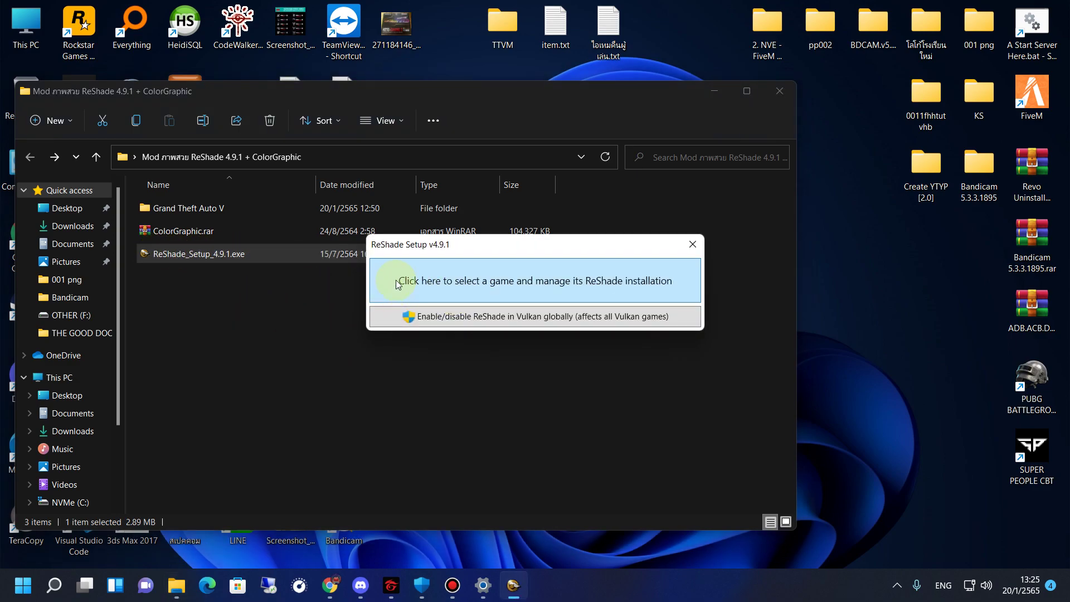
{"action": "left_click", "coordinate": [677, 279]}
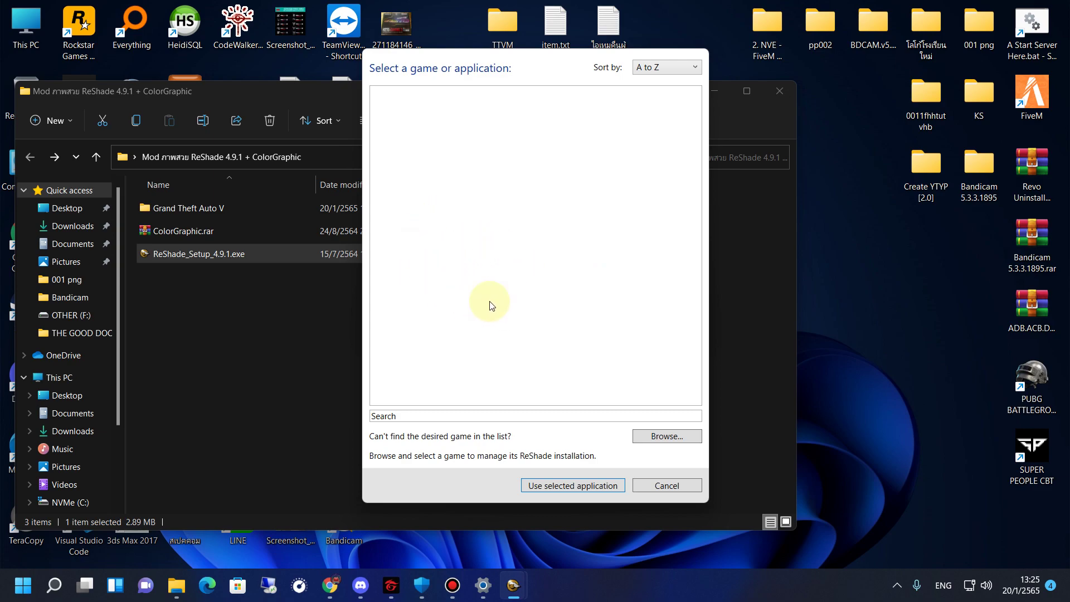
{"action": "left_click", "coordinate": [653, 428]}
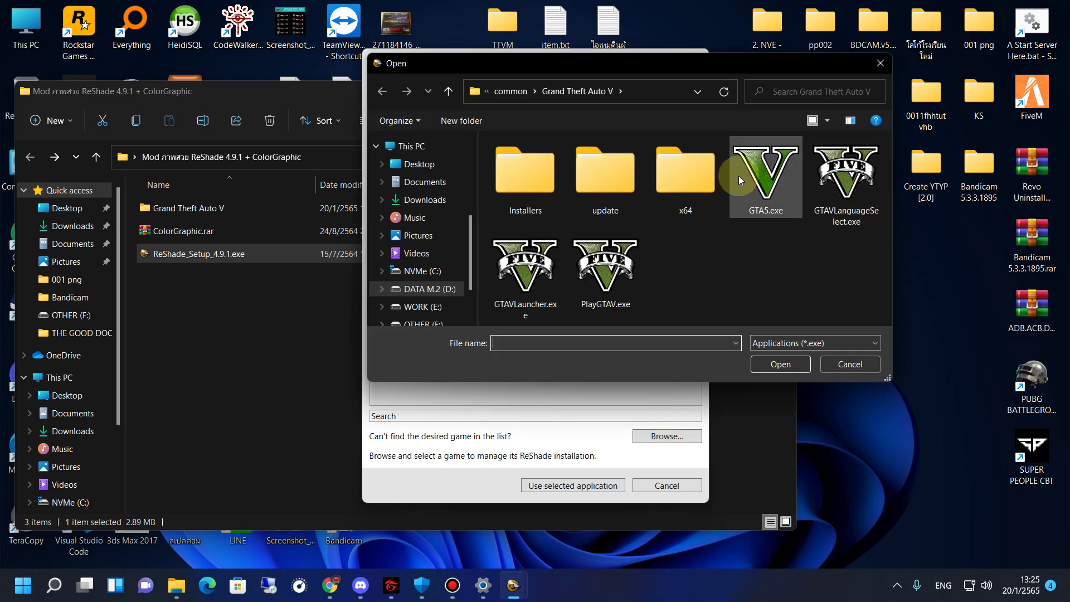
Step: Browse to the SteamLibrary folder on the DATA M.2 (D:) drive
{"action": "scroll", "coordinate": [423, 262], "scroll_direction": "down", "scroll_amount": 1}
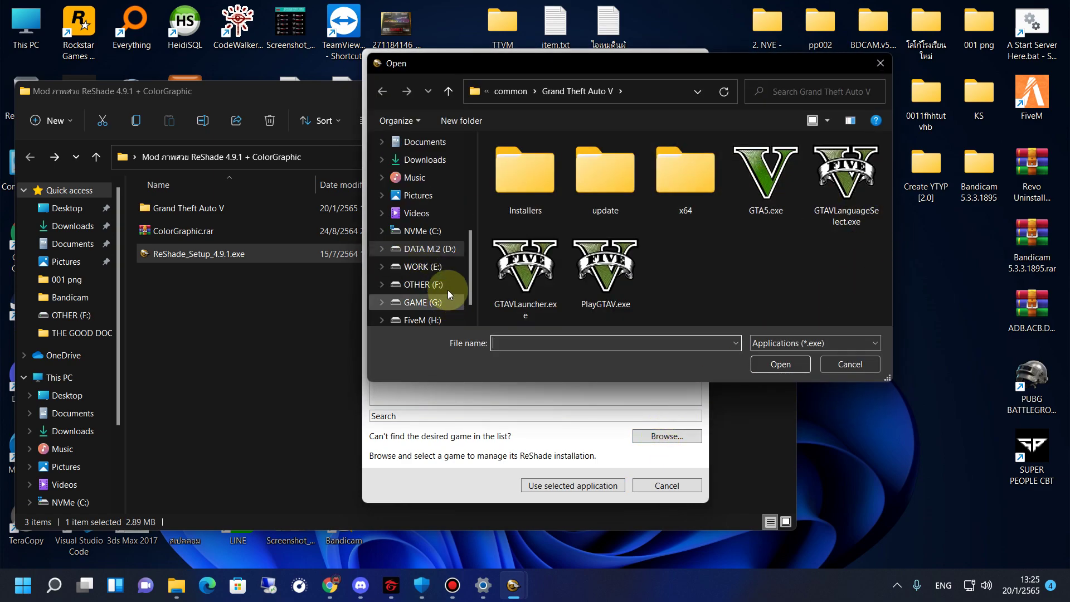
{"action": "left_click", "coordinate": [443, 249]}
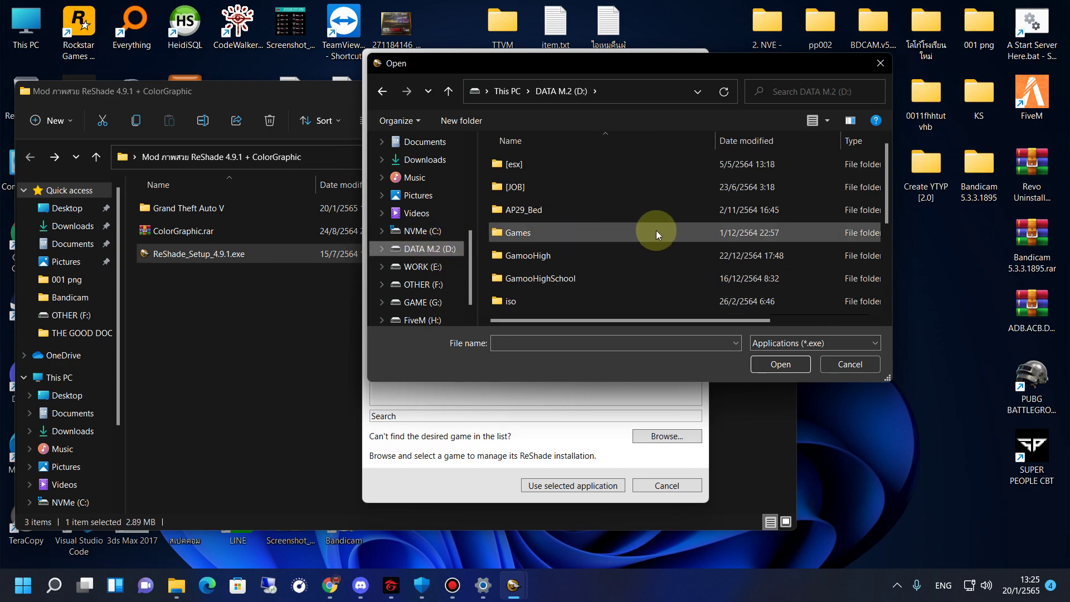
{"action": "scroll", "coordinate": [582, 220], "scroll_direction": "down", "scroll_amount": 3}
{"action": "left_click", "coordinate": [561, 288]}
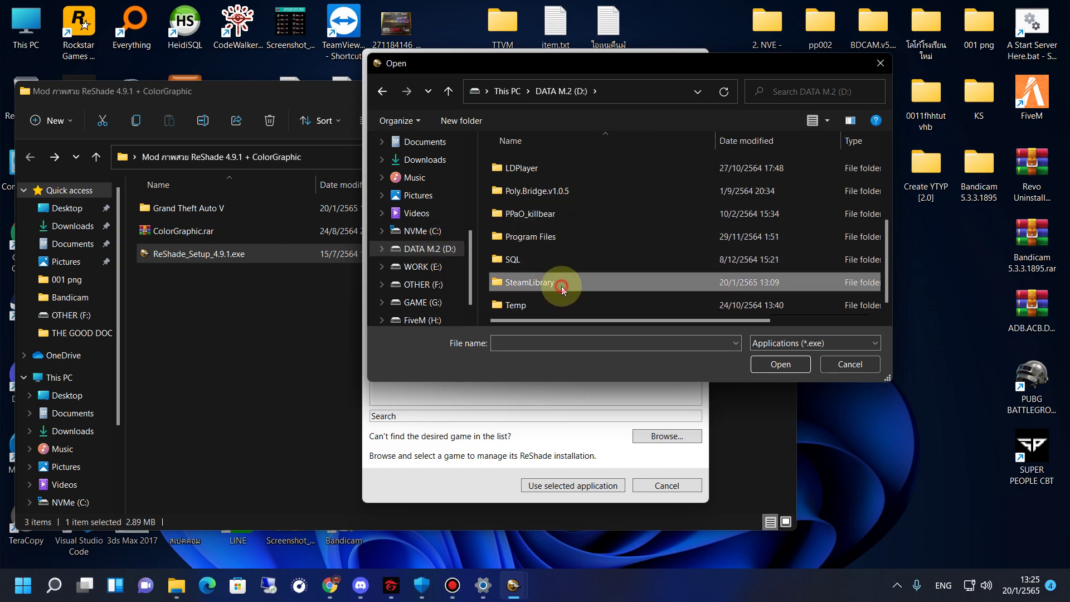
{"action": "double_click", "coordinate": [561, 288]}
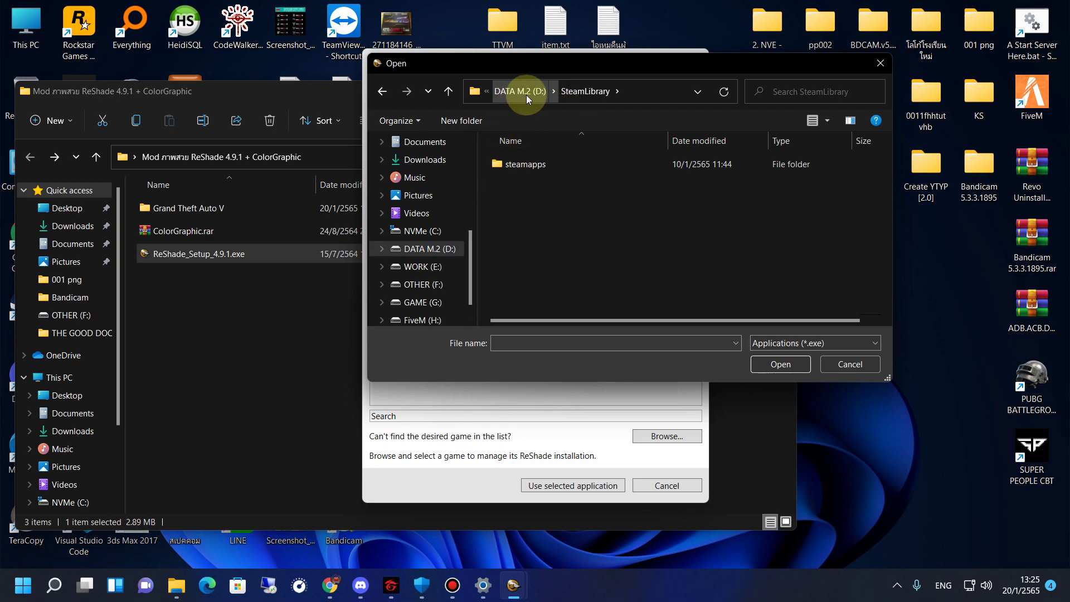
{"action": "left_click", "coordinate": [585, 90]}
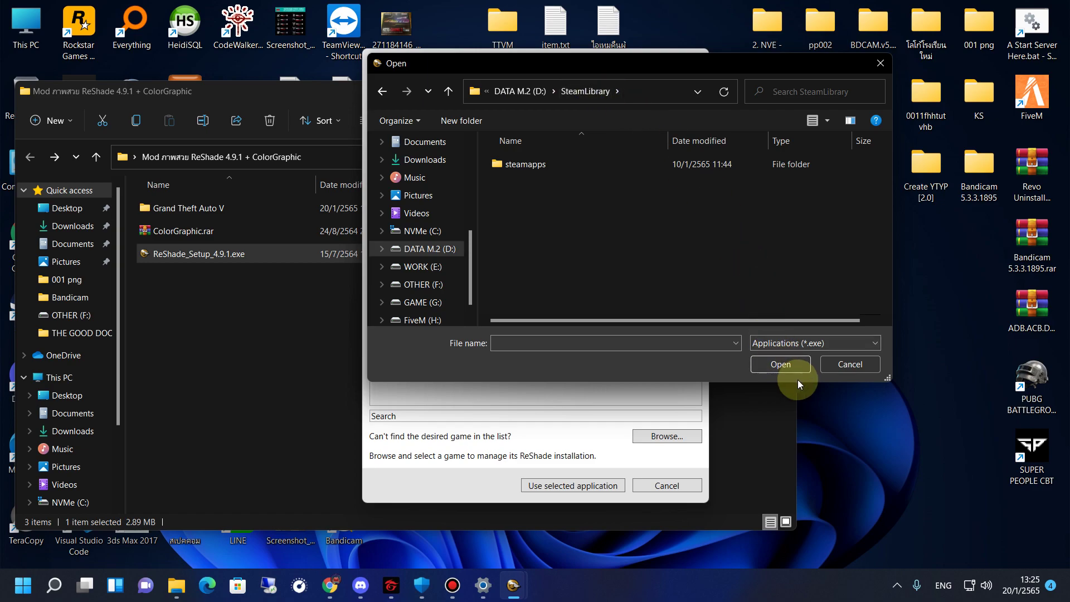
{"action": "left_click", "coordinate": [517, 165]}
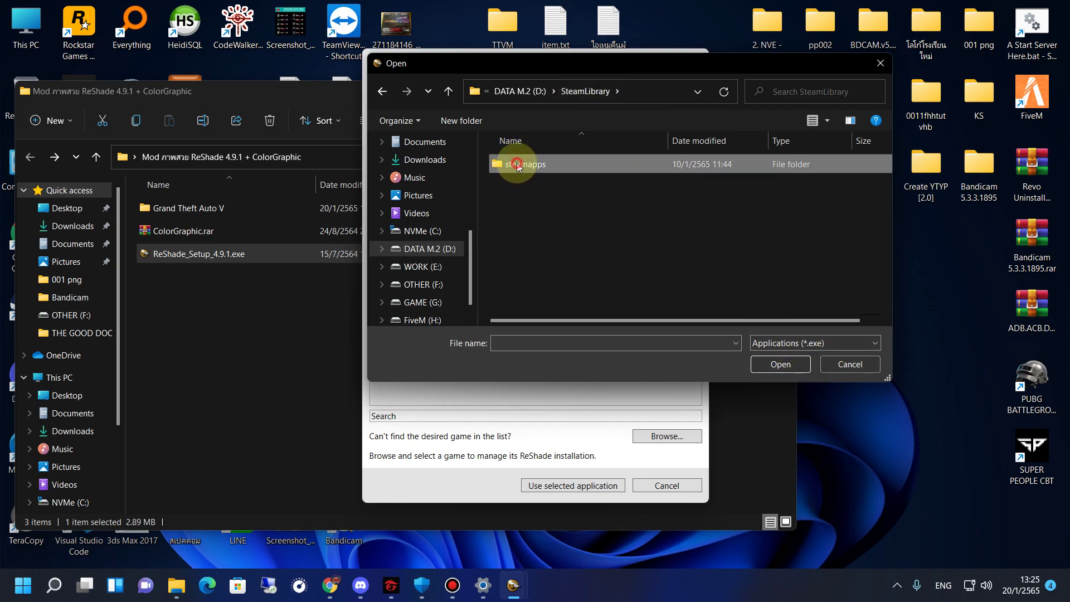
{"action": "key", "text": "BackSpace"}
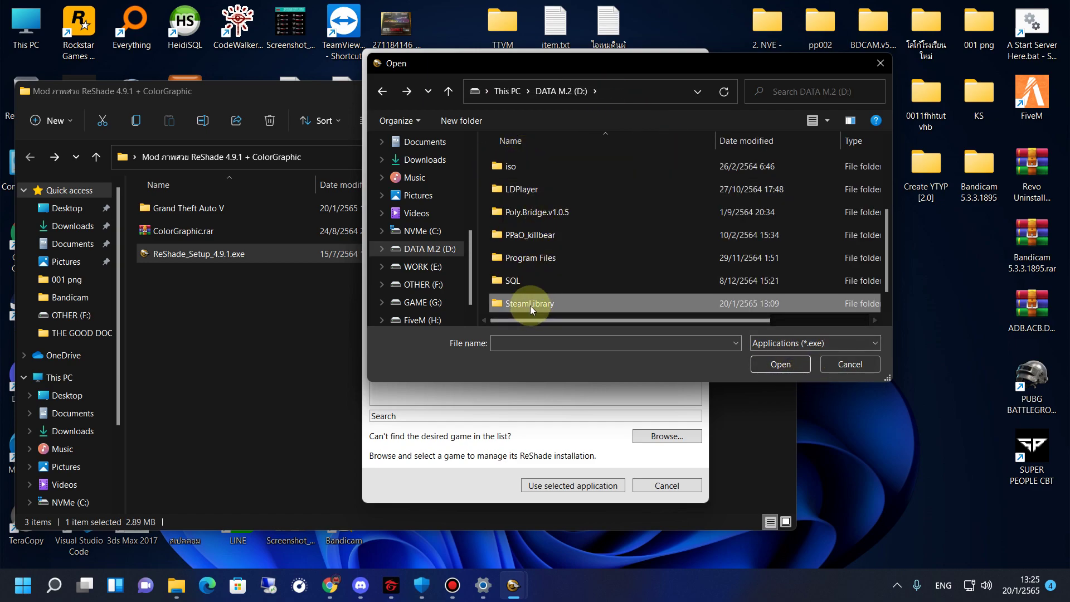
{"action": "double_click", "coordinate": [537, 304]}
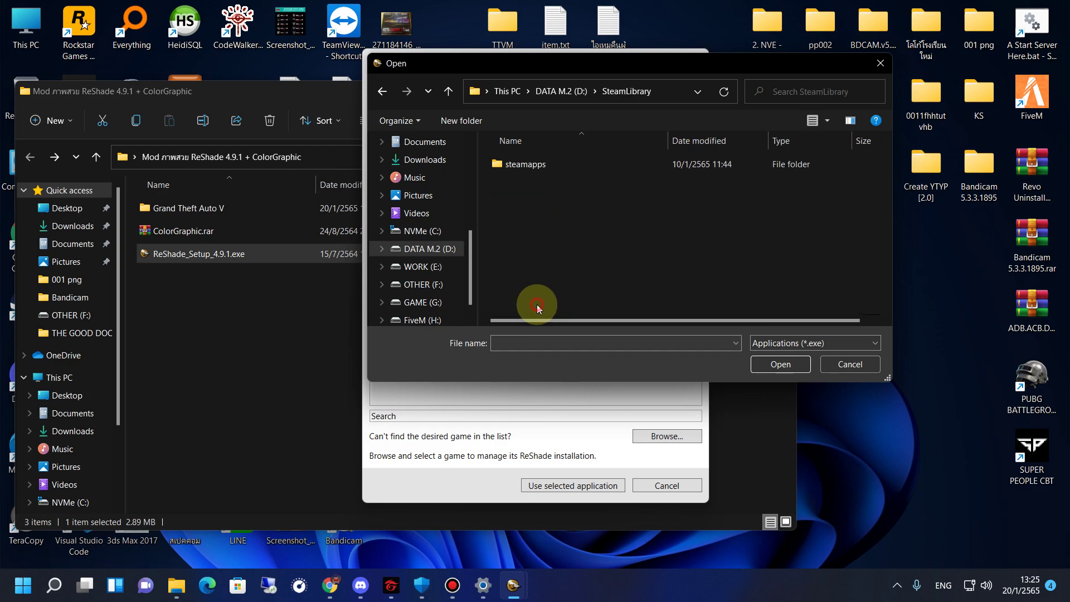
Step: Choose GTA5.exe in steamapps > common > Grand Theft Auto V as the game for ReShade
{"action": "double_click", "coordinate": [548, 164]}
{"action": "double_click", "coordinate": [520, 165]}
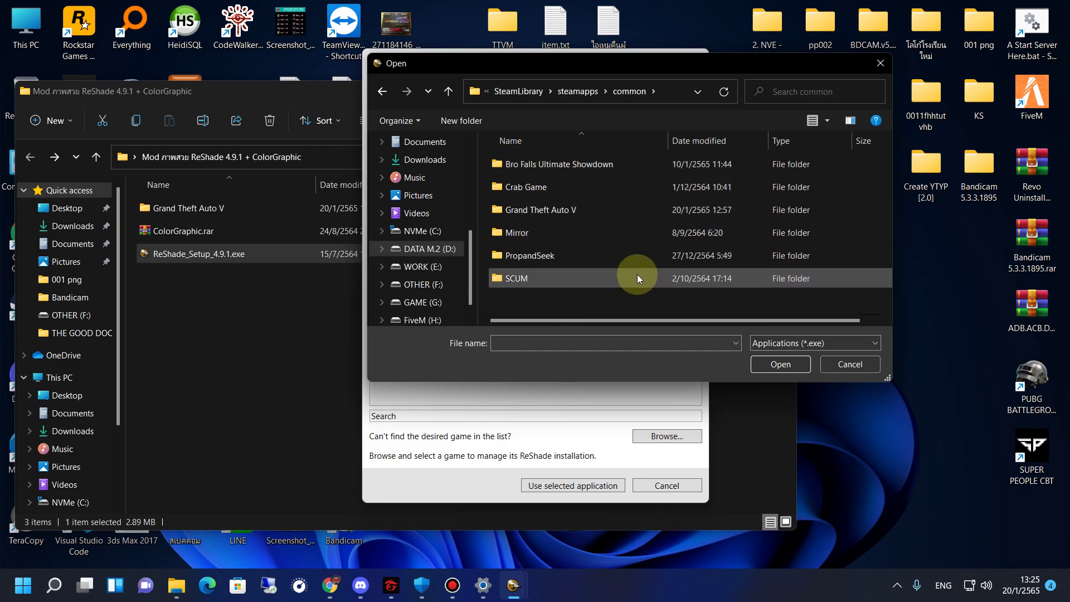
{"action": "double_click", "coordinate": [525, 211]}
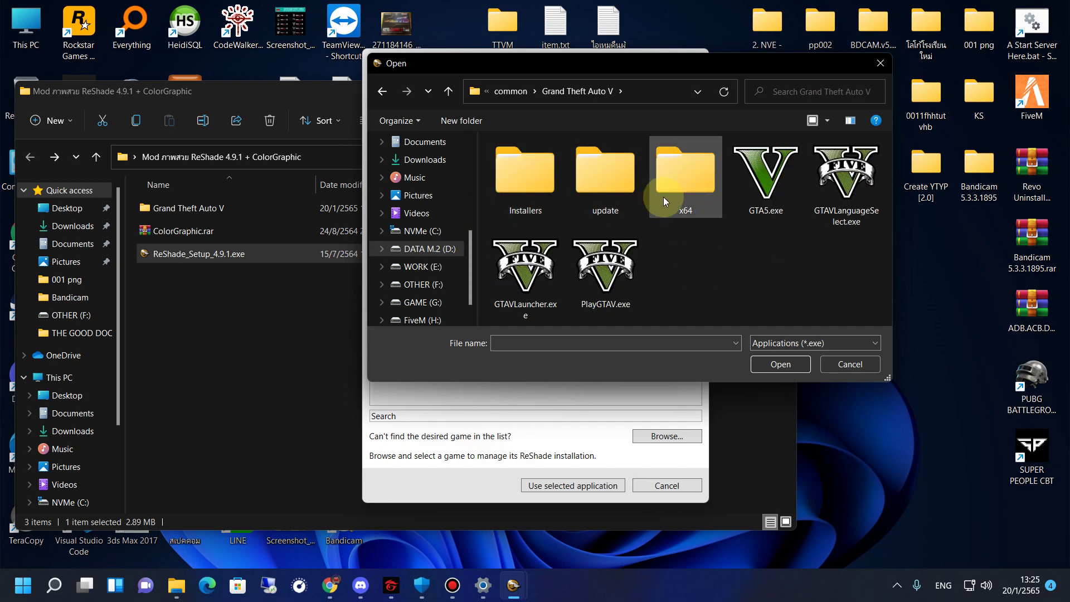
{"action": "left_click", "coordinate": [773, 184]}
{"action": "double_click", "coordinate": [763, 177]}
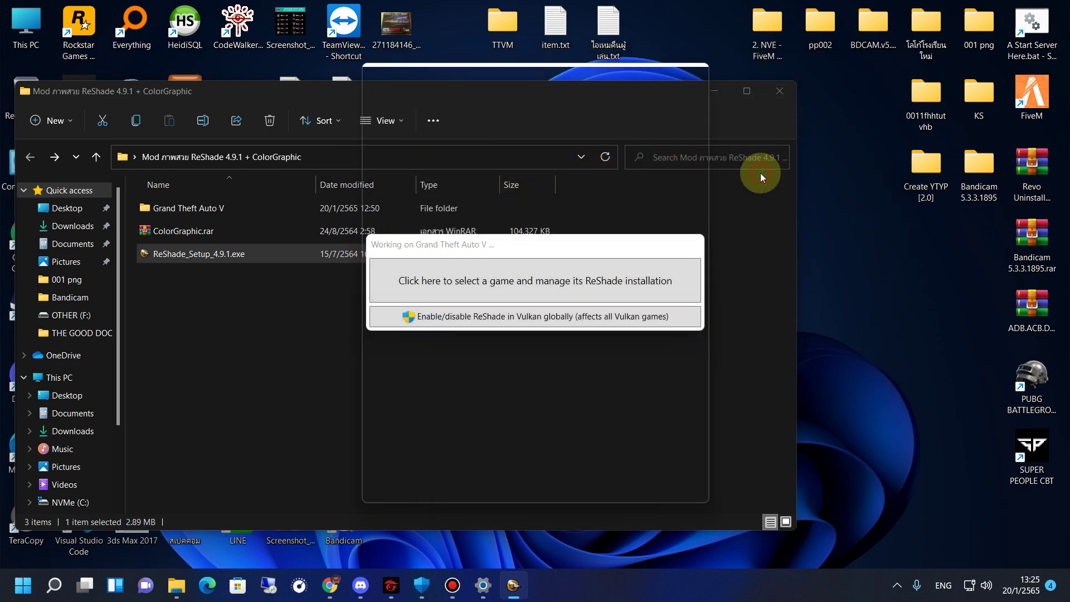
Step: Mark all effect packages for full installation, including the legacy standard effects
{"action": "scroll", "coordinate": [577, 355], "scroll_direction": "down", "scroll_amount": 5}
{"action": "scroll", "coordinate": [672, 330], "scroll_direction": "up", "scroll_amount": 5}
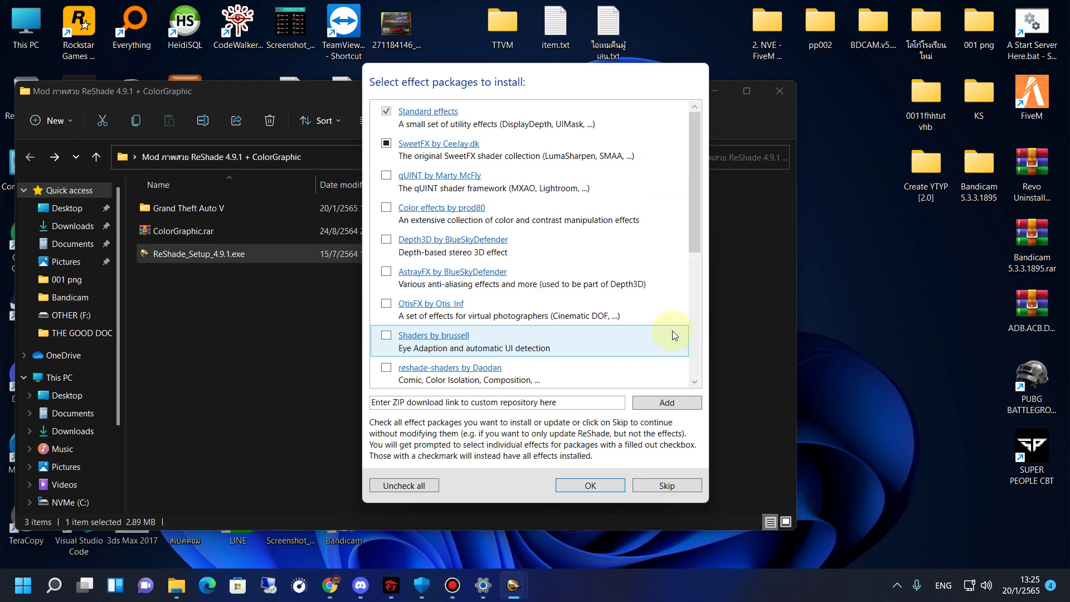
{"action": "scroll", "coordinate": [435, 284], "scroll_direction": "down", "scroll_amount": 5}
{"action": "scroll", "coordinate": [435, 285], "scroll_direction": "up", "scroll_amount": 5}
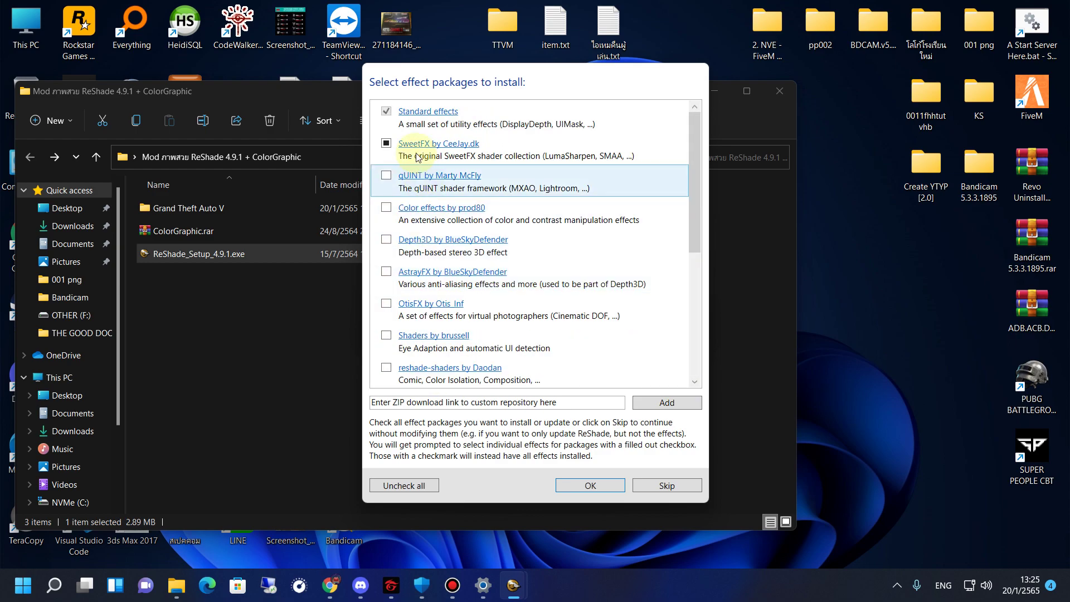
{"action": "left_click", "coordinate": [415, 487]}
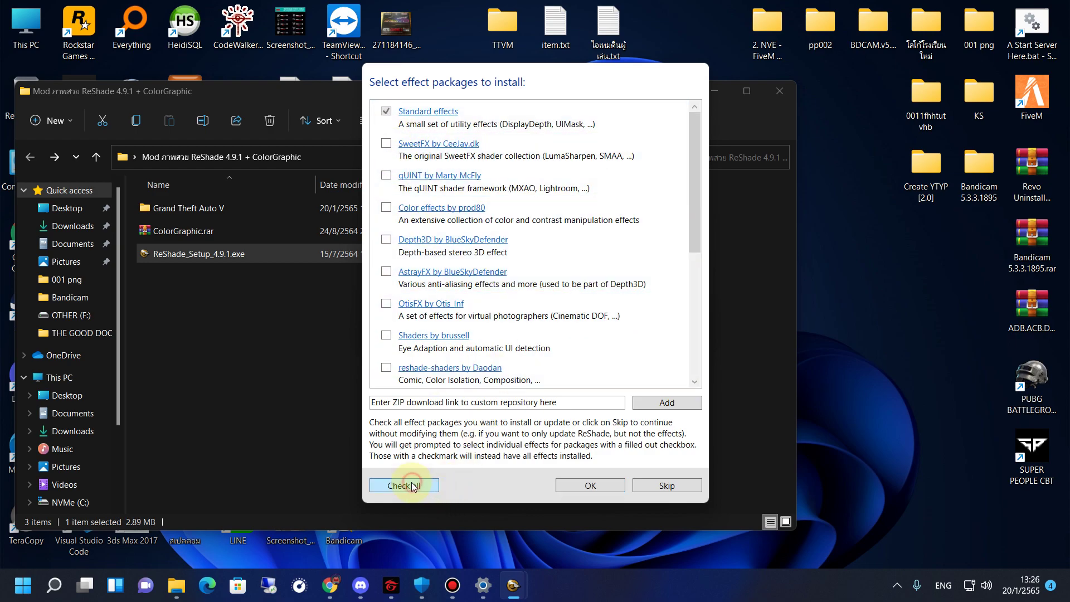
{"action": "left_click", "coordinate": [415, 487]}
{"action": "scroll", "coordinate": [544, 196], "scroll_direction": "down", "scroll_amount": 4}
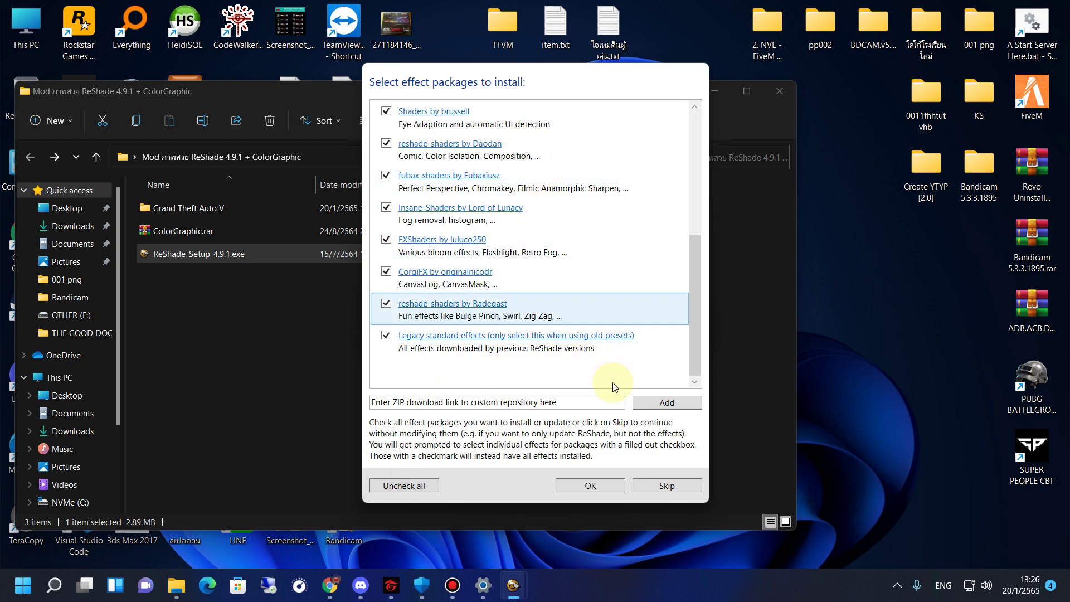
{"action": "scroll", "coordinate": [626, 357], "scroll_direction": "up", "scroll_amount": 5}
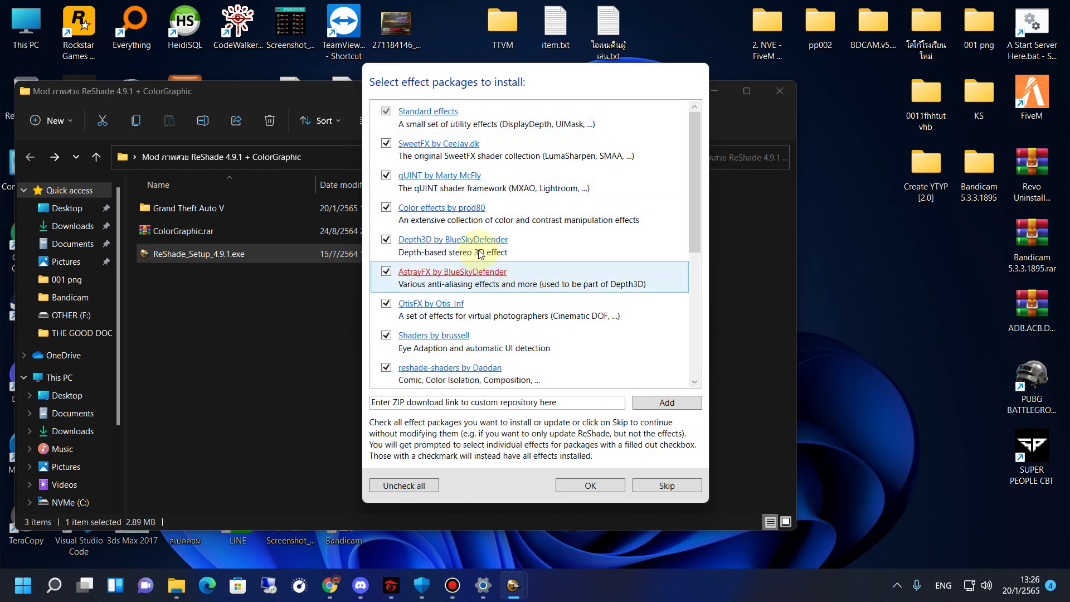
Step: Install ReShade with the selected effect packages and close the setup tool when it finishes
{"action": "scroll", "coordinate": [641, 334], "scroll_direction": "down", "scroll_amount": 5}
{"action": "left_click", "coordinate": [607, 493]}
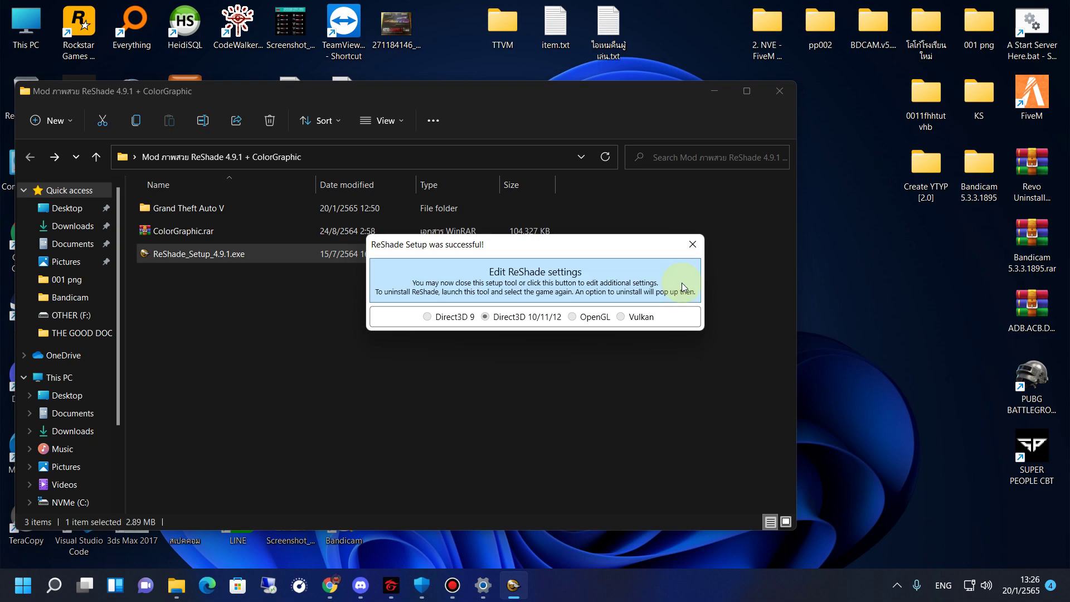
{"action": "left_click", "coordinate": [693, 245]}
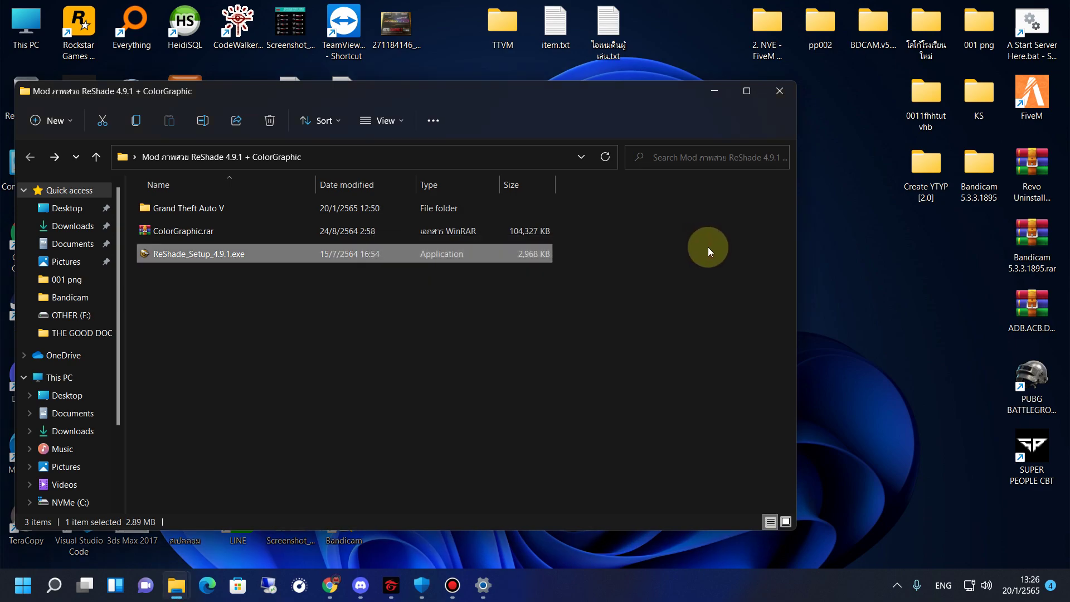
{"action": "left_click", "coordinate": [542, 401]}
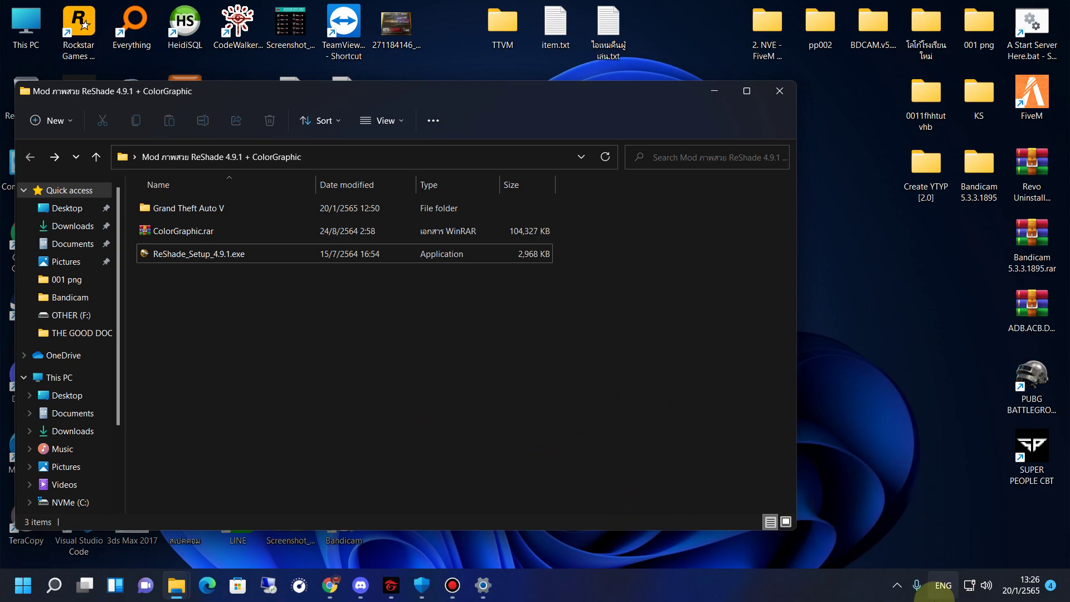
Step: Switch to Steam, maximize its window and show Grand Theft Auto V in the game library
{"action": "left_click", "coordinate": [891, 599]}
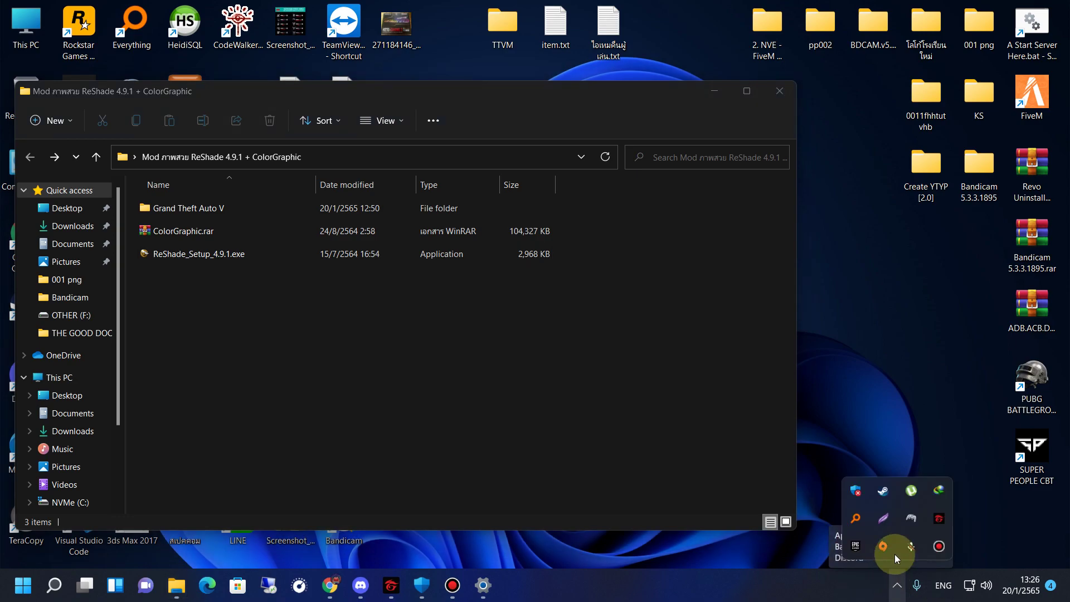
{"action": "left_click", "coordinate": [883, 492]}
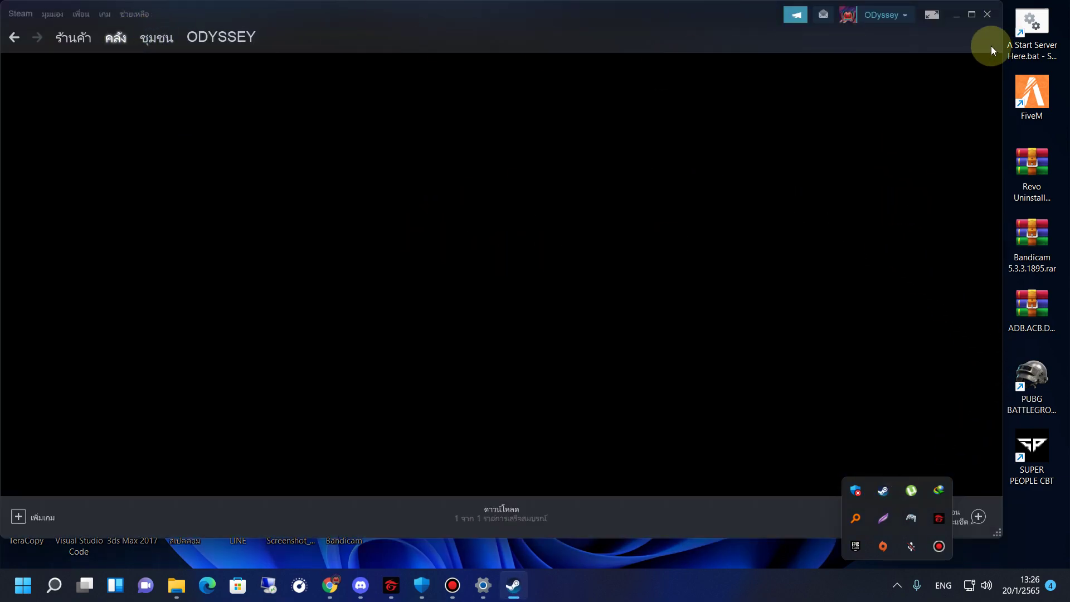
{"action": "left_click", "coordinate": [970, 19]}
{"action": "left_click", "coordinate": [12, 272]}
{"action": "scroll", "coordinate": [353, 210], "scroll_direction": "up", "scroll_amount": 4}
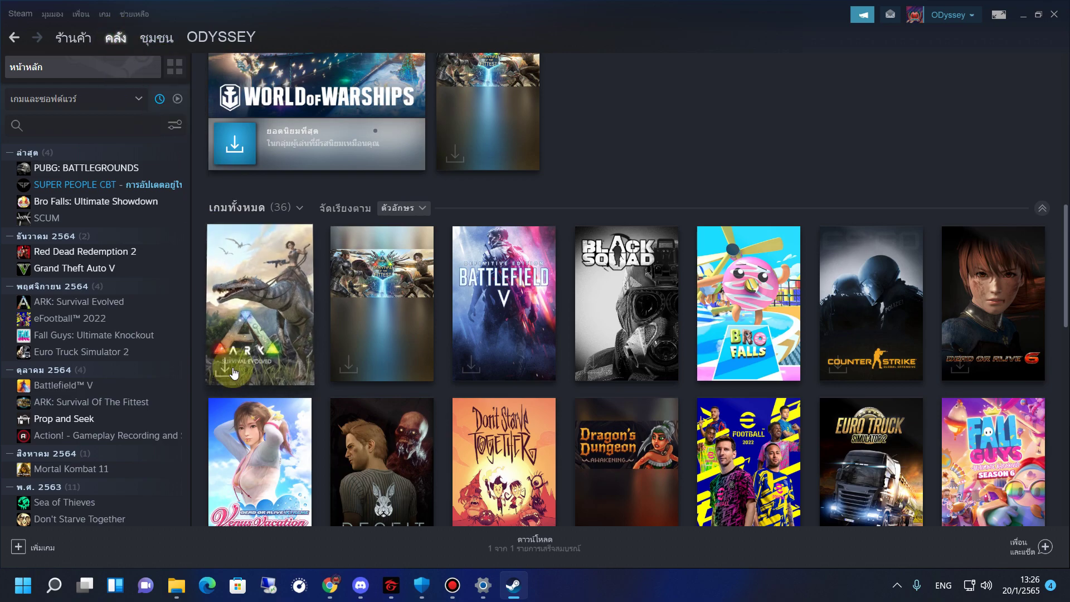
{"action": "left_click", "coordinate": [56, 271]}
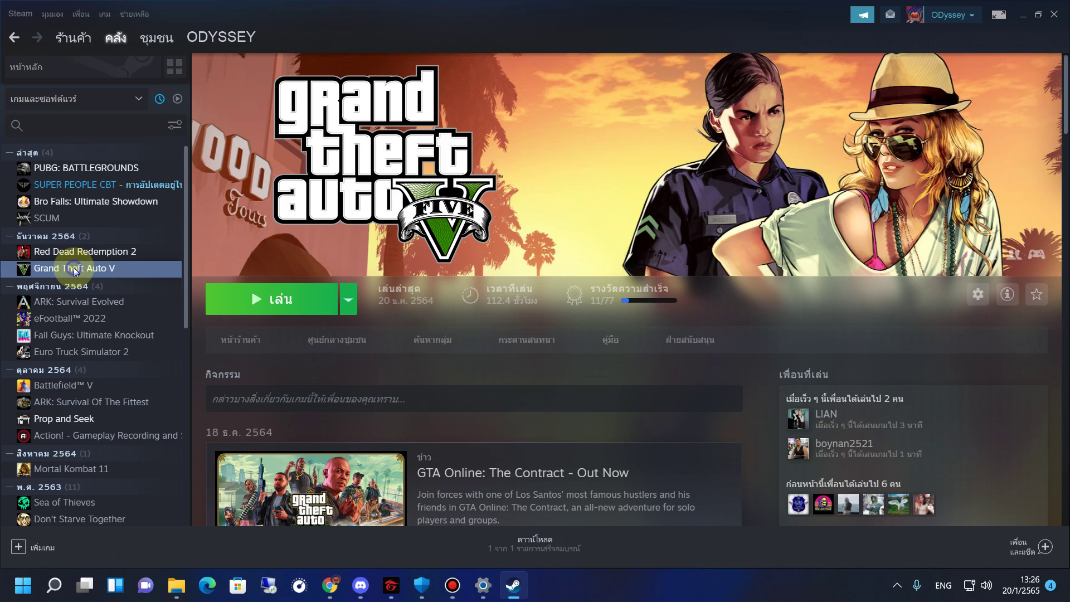
Step: Browse the local files of Grand Theft Auto V from its library entry and maximize the folder window
{"action": "right_click", "coordinate": [74, 272]}
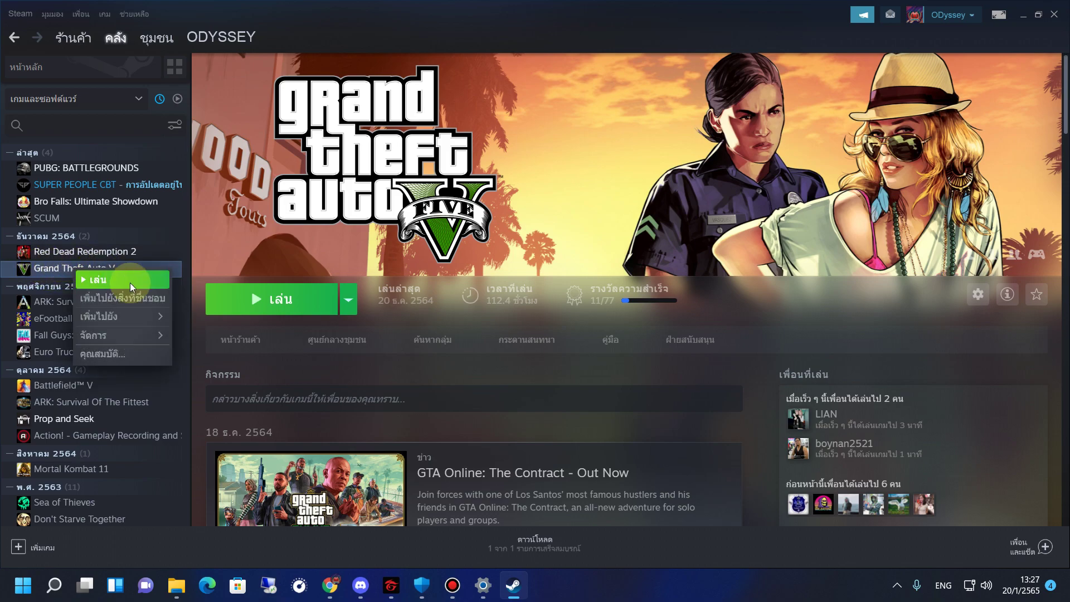
{"action": "mouse_move", "coordinate": [146, 335]}
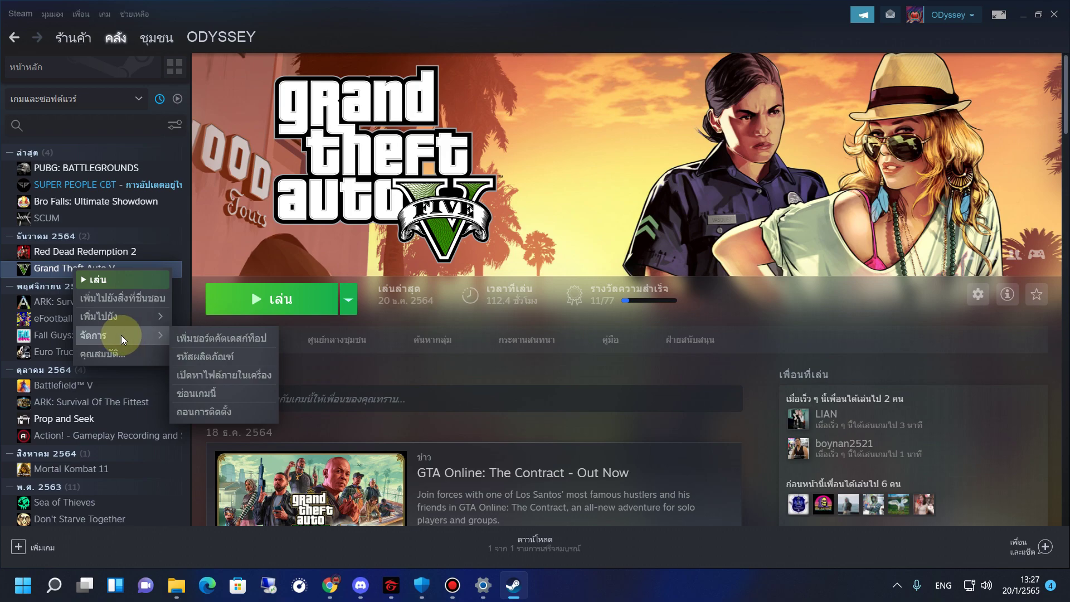
{"action": "left_click", "coordinate": [218, 379]}
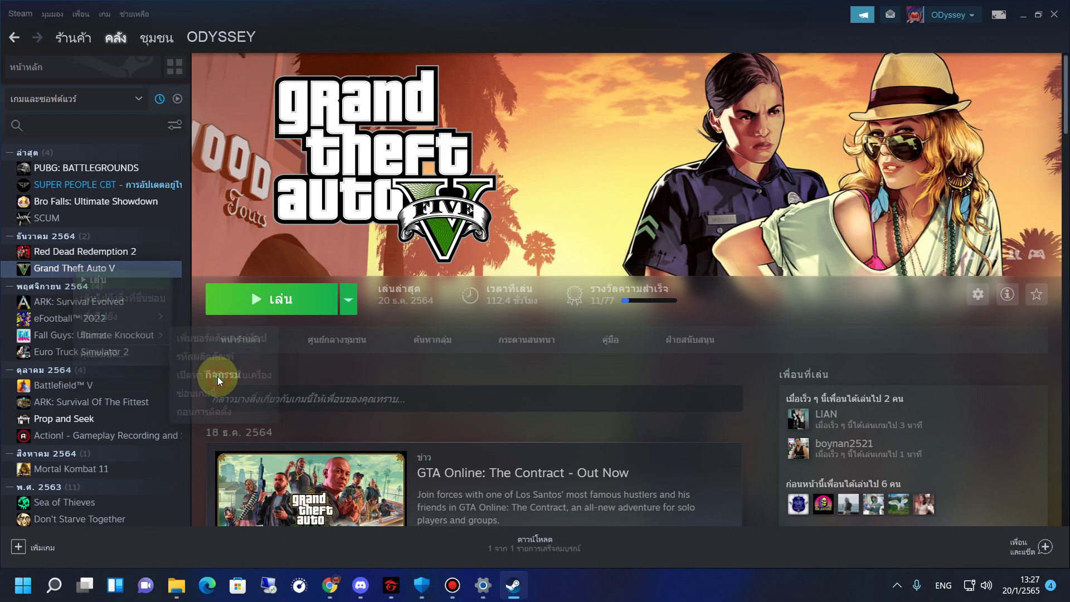
{"action": "left_click_drag", "start_coordinate": [1037, 92], "coordinate": [457, 2]}
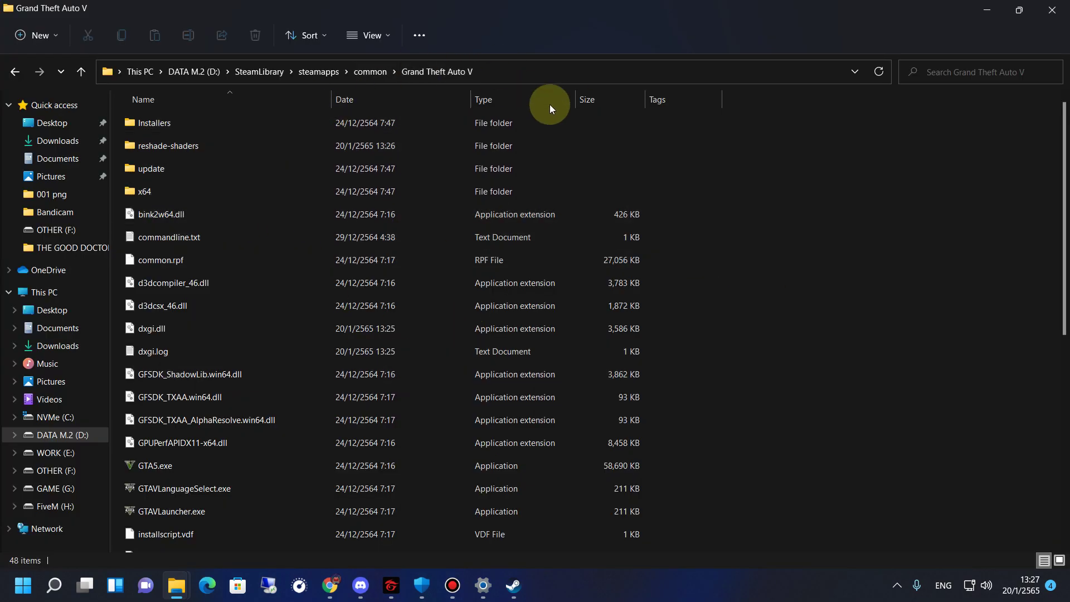
{"action": "scroll", "coordinate": [461, 260], "scroll_direction": "down", "scroll_amount": 1}
{"action": "scroll", "coordinate": [486, 264], "scroll_direction": "up", "scroll_amount": 1}
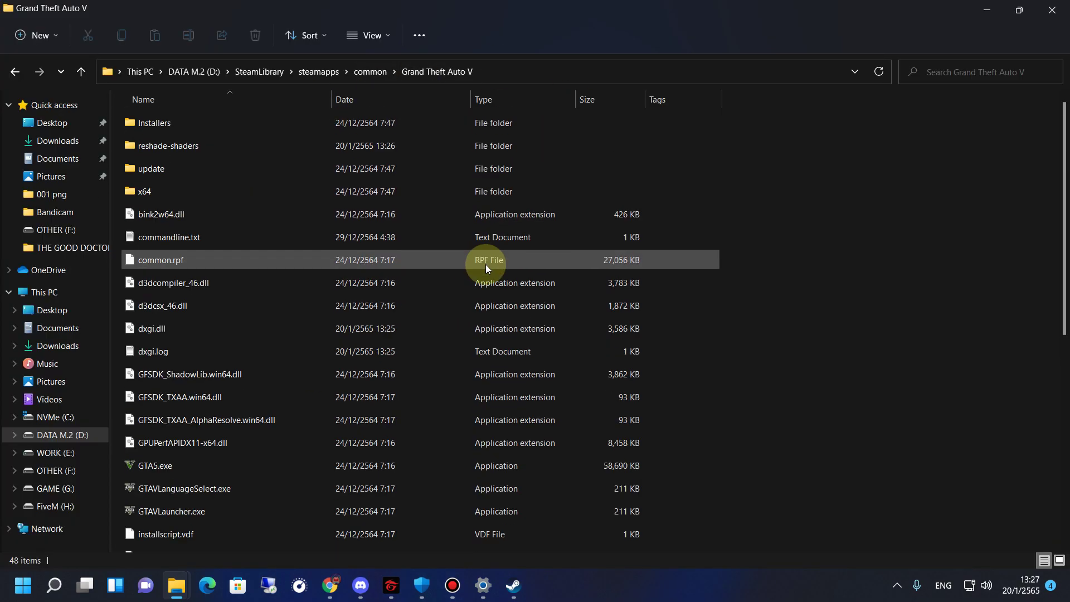
Step: Arrange the ReShade 4.9.1 + ColorGraphic mod folder and the game's Grand Theft Auto V folder side by side
{"action": "left_click_drag", "start_coordinate": [468, 10], "coordinate": [806, 65]}
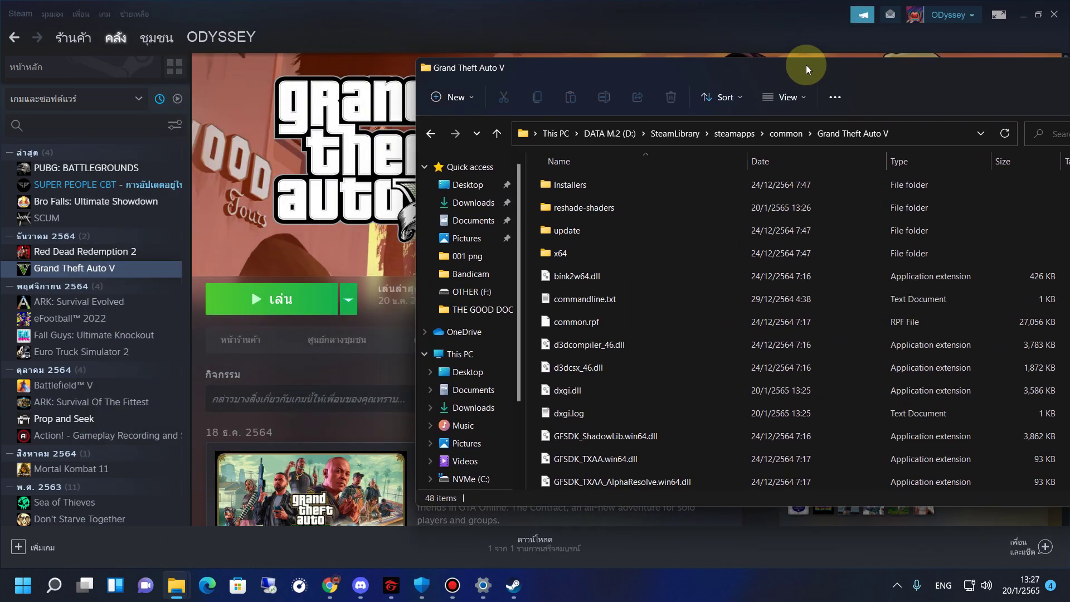
{"action": "left_click", "coordinate": [1019, 20]}
{"action": "left_click", "coordinate": [204, 212]}
{"action": "left_click_drag", "start_coordinate": [484, 92], "coordinate": [5, 201]}
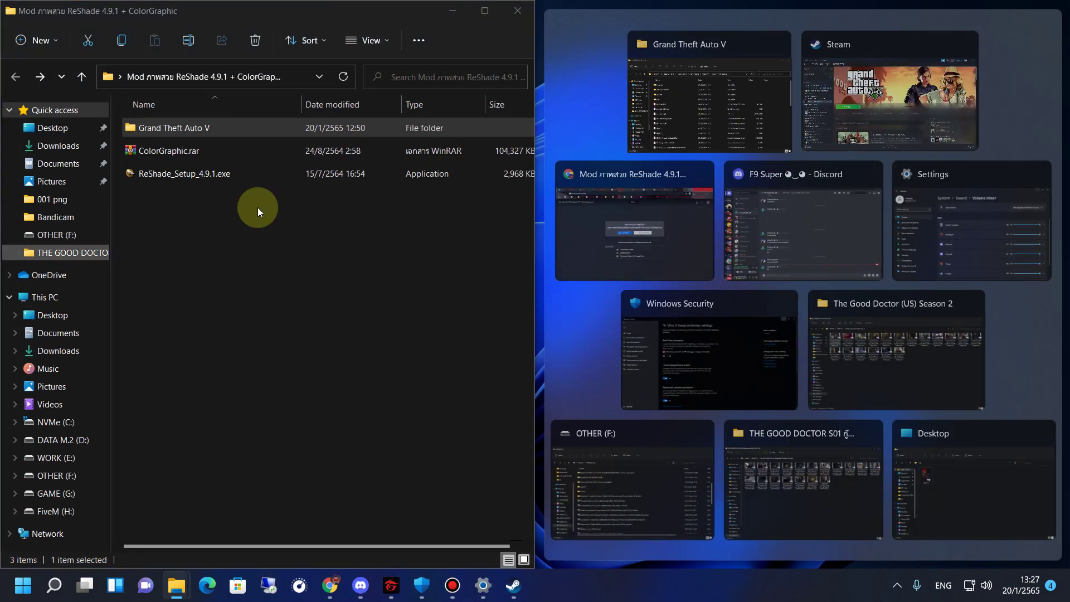
{"action": "left_click", "coordinate": [719, 91]}
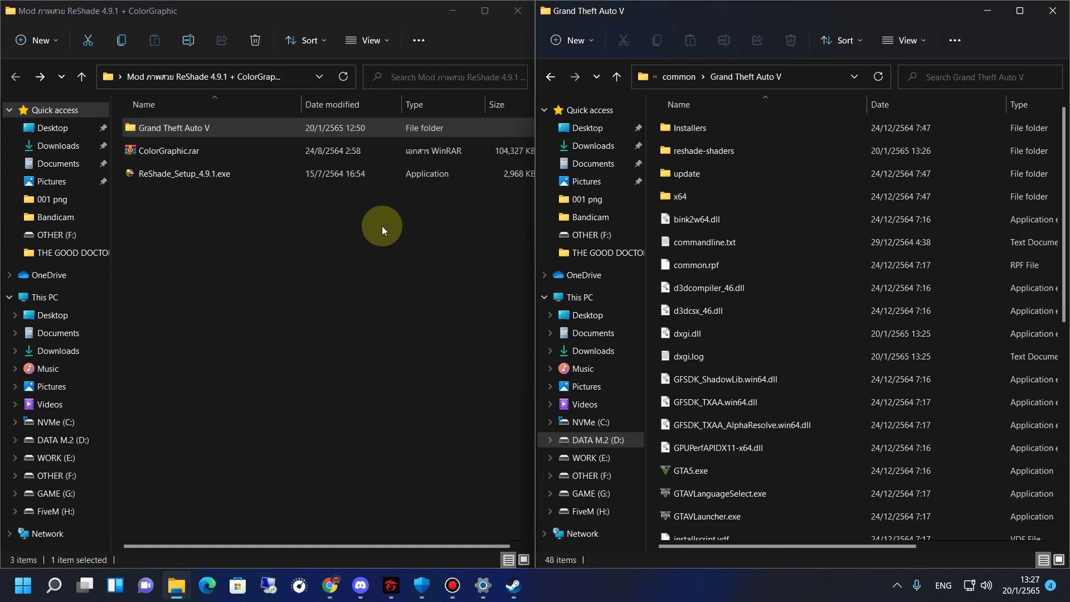
Step: Copy RzNV4.ini from the mod's Grand Theft Auto V folder into the game folder with TeraCopy, overwriting all existing files
{"action": "double_click", "coordinate": [173, 132]}
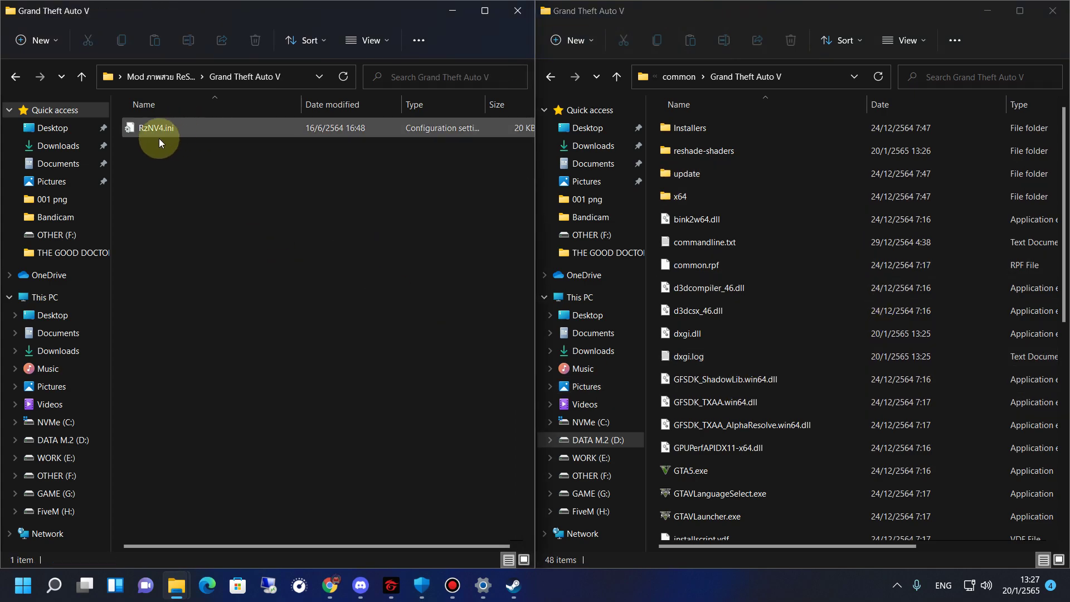
{"action": "left_click_drag", "start_coordinate": [146, 130], "coordinate": [998, 411]}
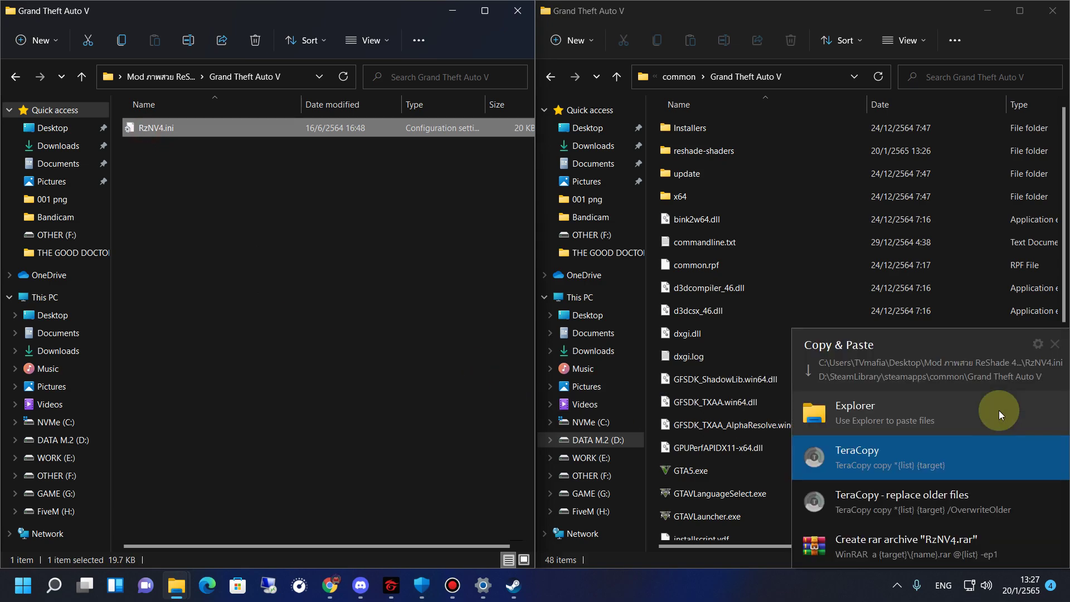
{"action": "left_click", "coordinate": [915, 465]}
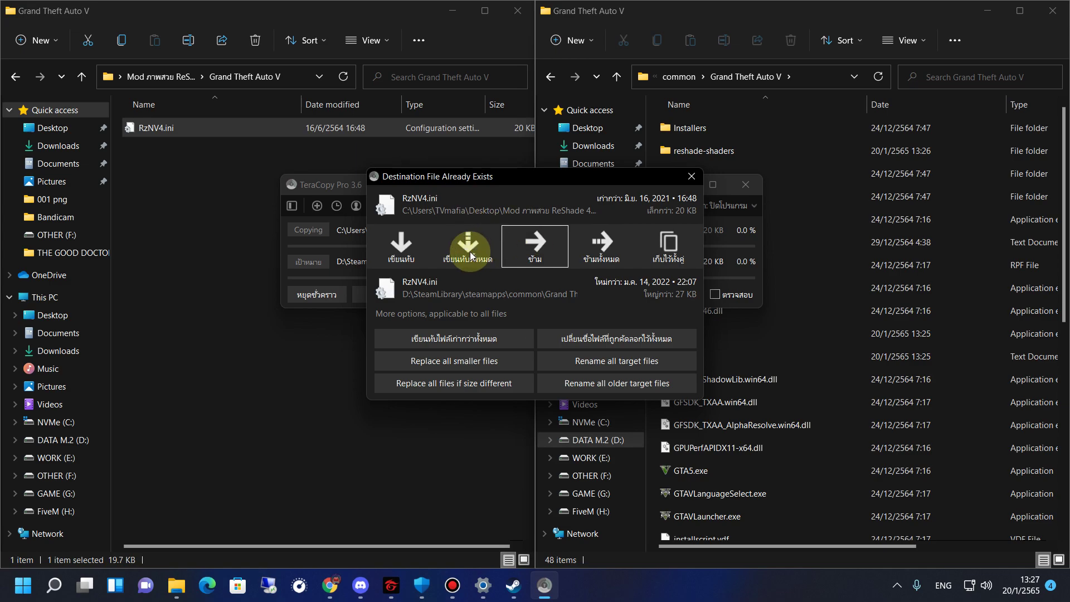
{"action": "left_click", "coordinate": [470, 254]}
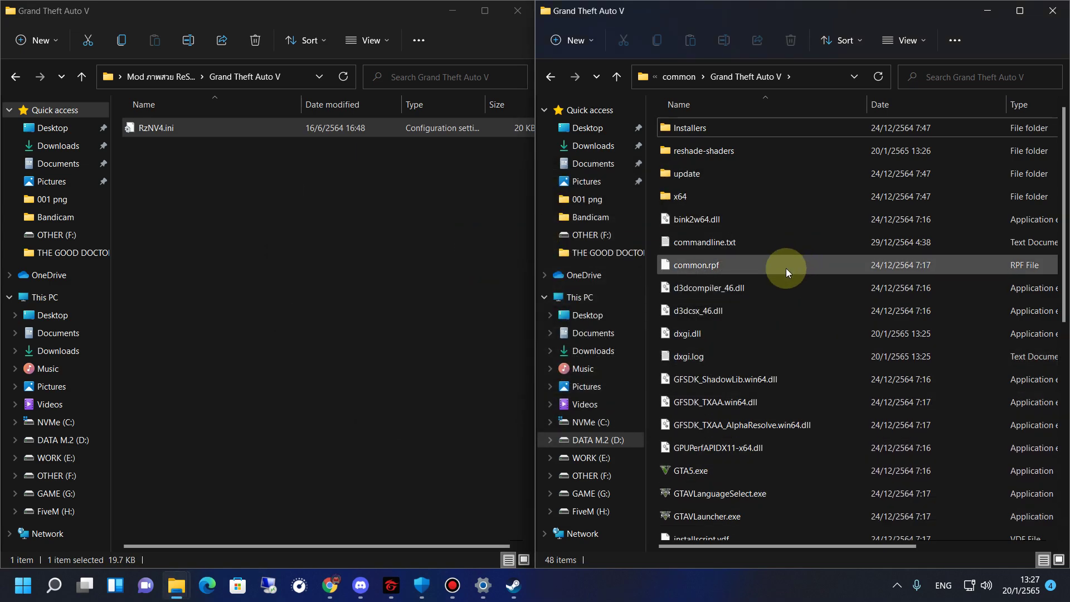
Step: Return to the main mod folder, extract the citizen folder from ColorGraphic.rar into it, and close the archive
{"action": "left_click", "coordinate": [192, 305]}
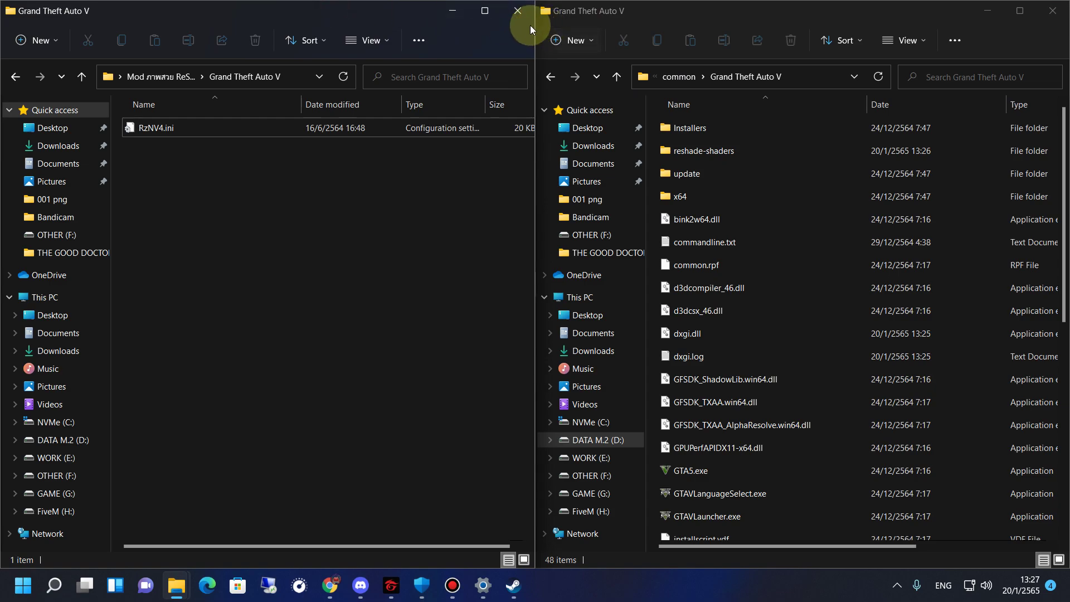
{"action": "left_click", "coordinate": [318, 304]}
{"action": "left_click", "coordinate": [18, 82]}
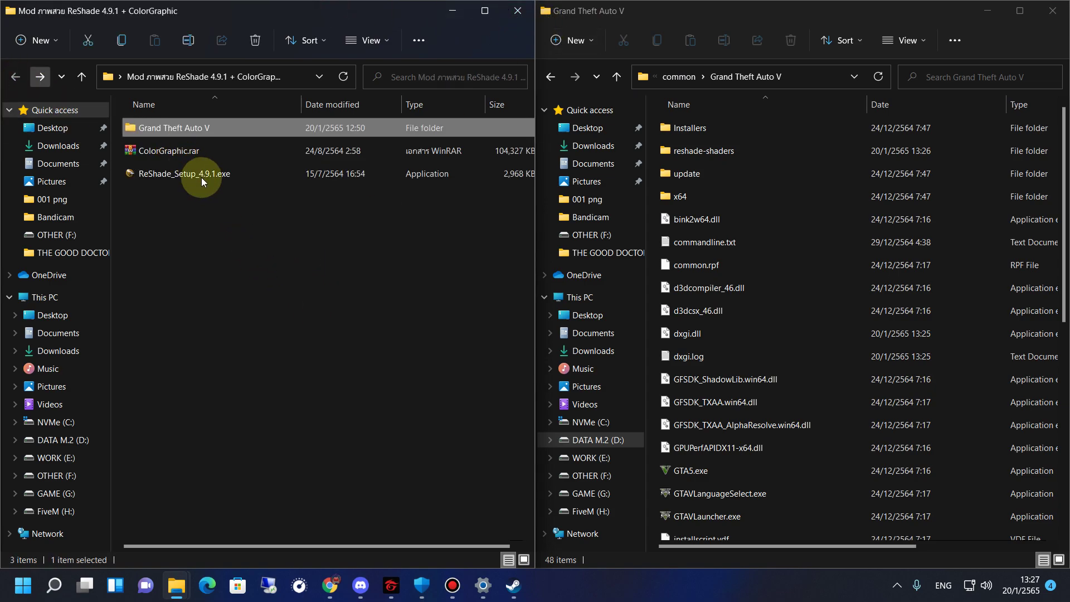
{"action": "left_click", "coordinate": [161, 151]}
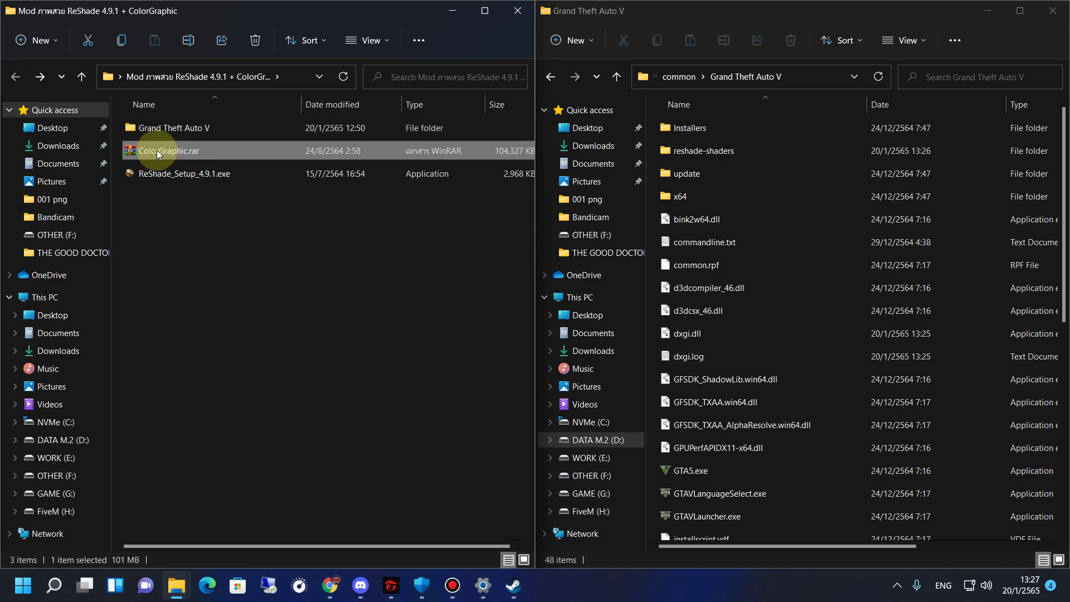
{"action": "left_click", "coordinate": [157, 151]}
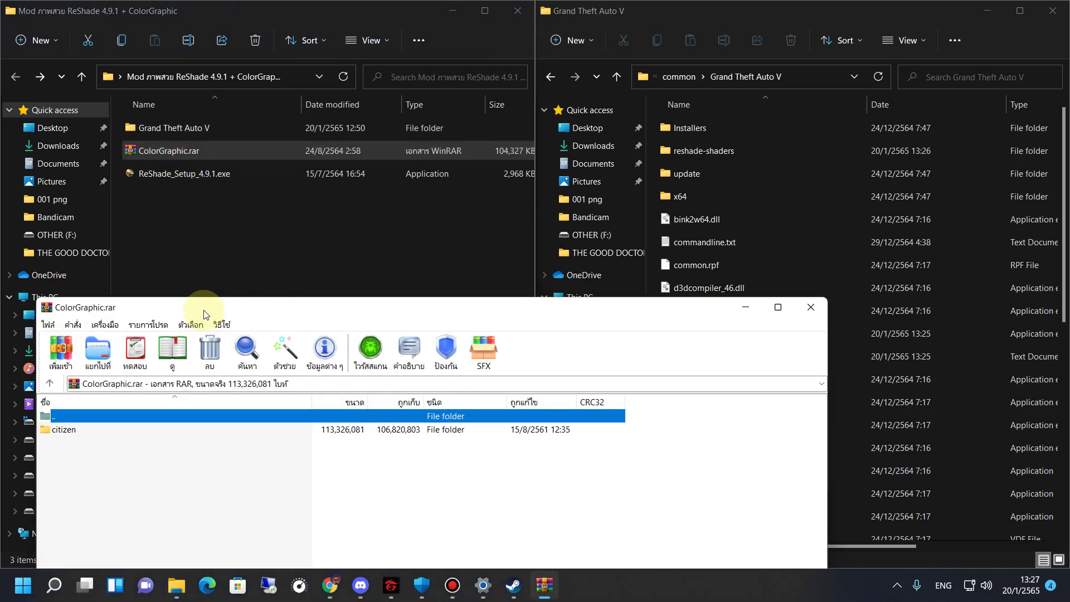
{"action": "left_click_drag", "start_coordinate": [204, 314], "coordinate": [539, 158]}
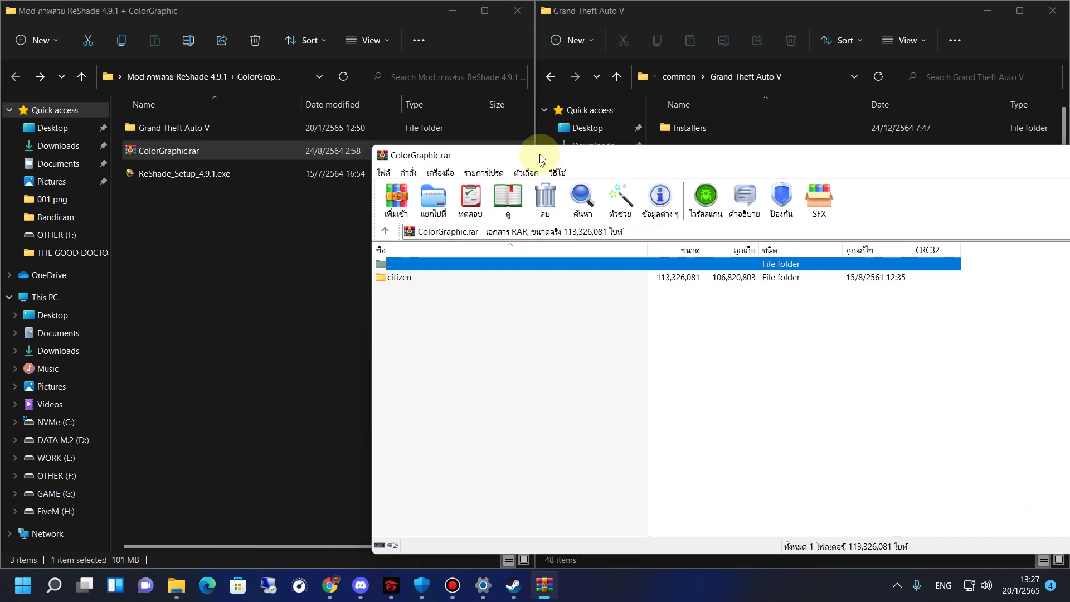
{"action": "left_click_drag", "start_coordinate": [397, 275], "coordinate": [261, 263]}
{"action": "left_click_drag", "start_coordinate": [173, 273], "coordinate": [169, 272]}
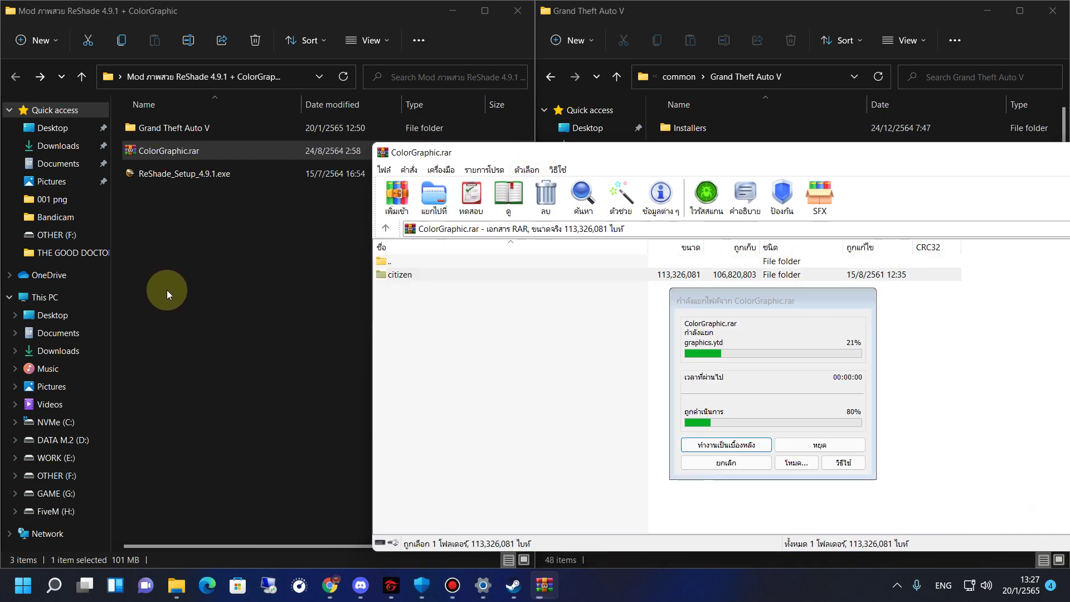
{"action": "left_click_drag", "start_coordinate": [842, 171], "coordinate": [625, 201]}
{"action": "left_click", "coordinate": [733, 173]}
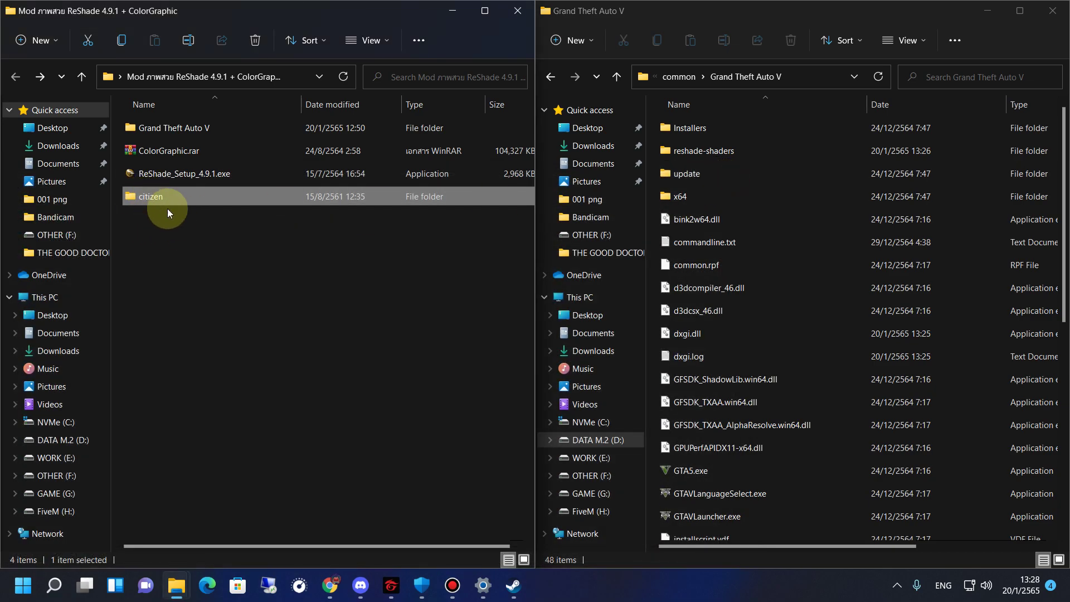
Step: Close the game folder, open the file location of the FiveM desktop shortcut and place it beside the mod folder
{"action": "left_click", "coordinate": [1052, 10]}
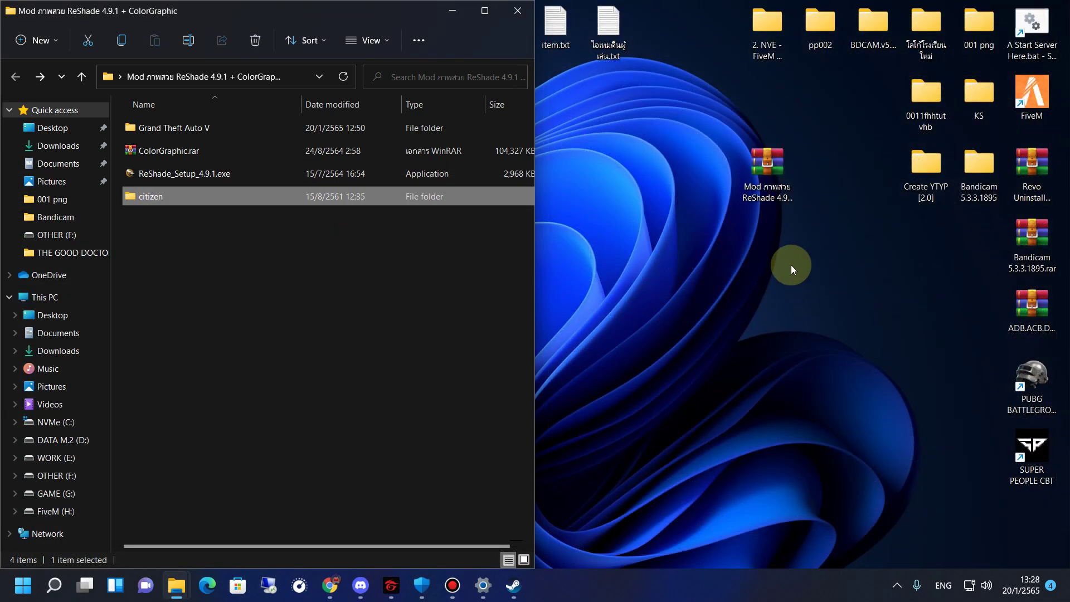
{"action": "left_click_drag", "start_coordinate": [1026, 103], "coordinate": [989, 283]}
{"action": "left_click_drag", "start_coordinate": [980, 237], "coordinate": [1044, 109]}
{"action": "right_click", "coordinate": [1044, 99]}
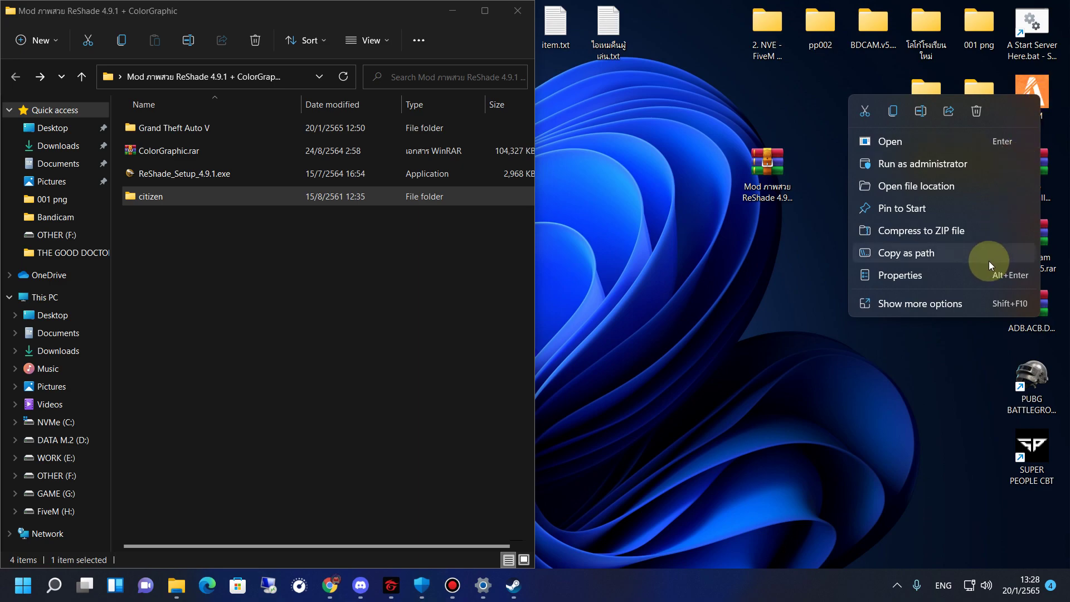
{"action": "left_click", "coordinate": [907, 187]}
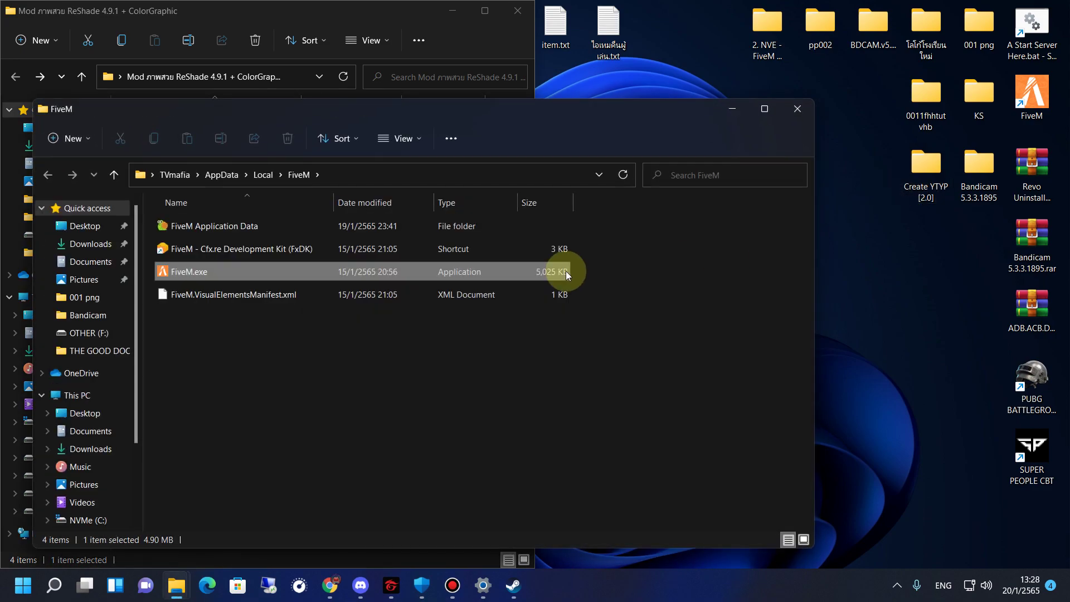
{"action": "left_click_drag", "start_coordinate": [251, 117], "coordinate": [761, 52]}
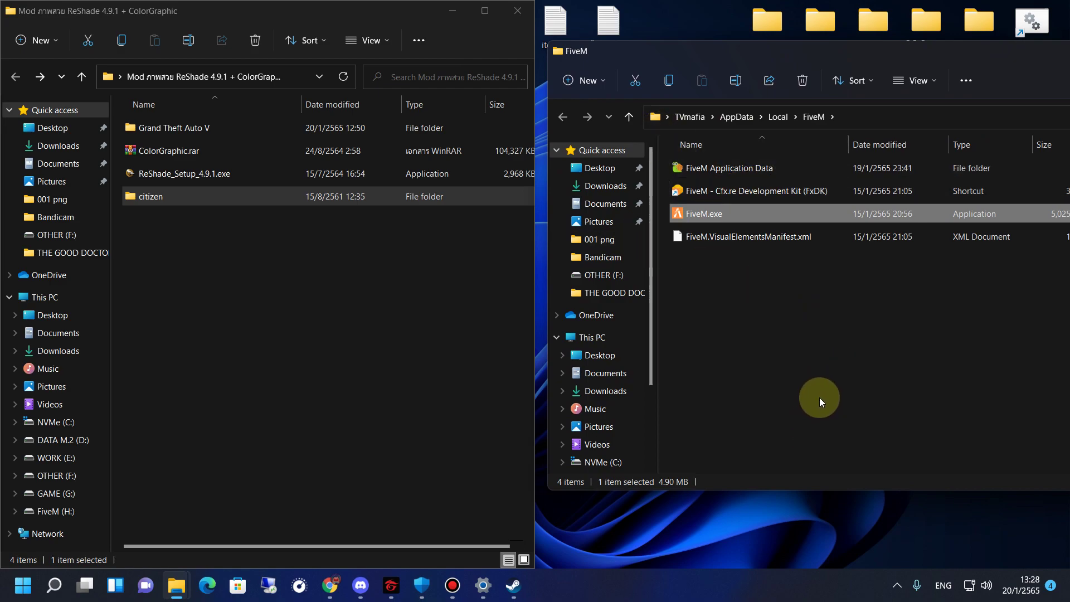
Step: Open the FiveM Application Data folder and reposition its window so the existing citizen folder is in view
{"action": "left_click", "coordinate": [679, 169]}
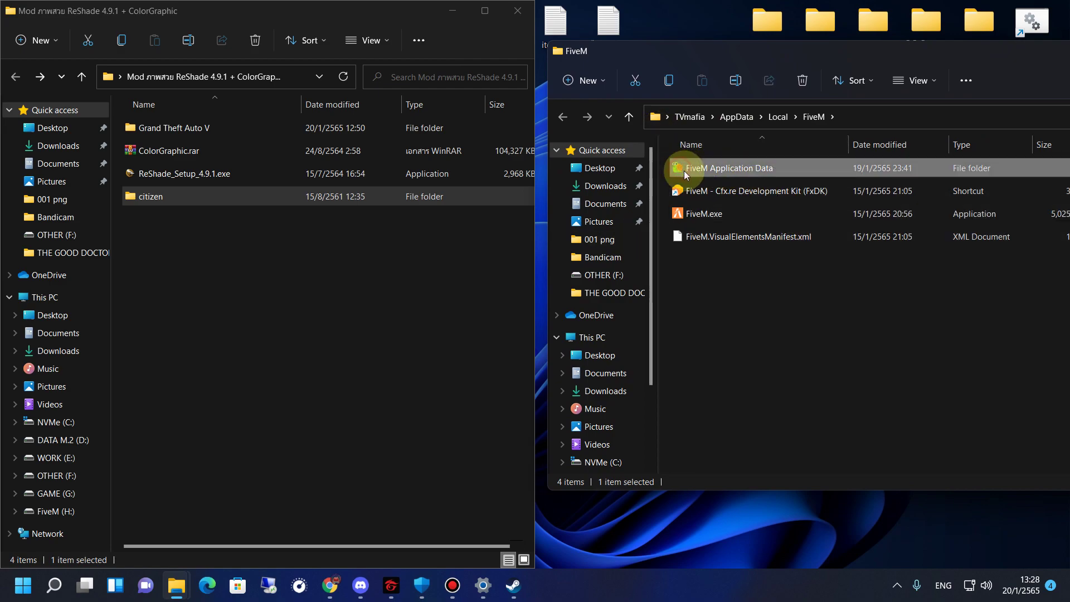
{"action": "double_click", "coordinate": [732, 169]}
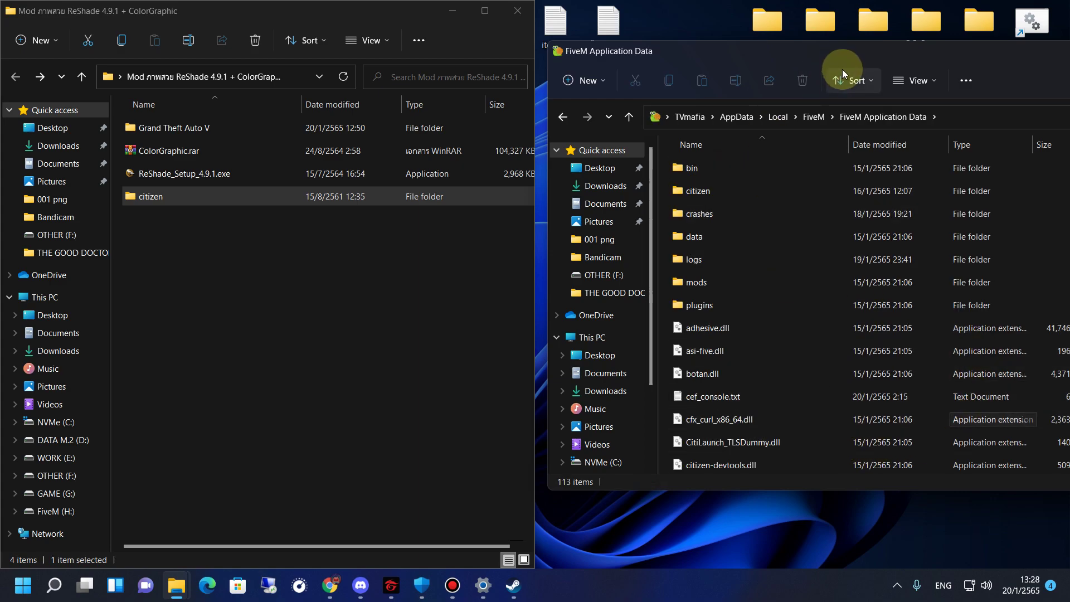
{"action": "left_click_drag", "start_coordinate": [874, 56], "coordinate": [757, 39]}
{"action": "scroll", "coordinate": [820, 385], "scroll_direction": "down", "scroll_amount": 3}
{"action": "scroll", "coordinate": [821, 400], "scroll_direction": "up", "scroll_amount": 3}
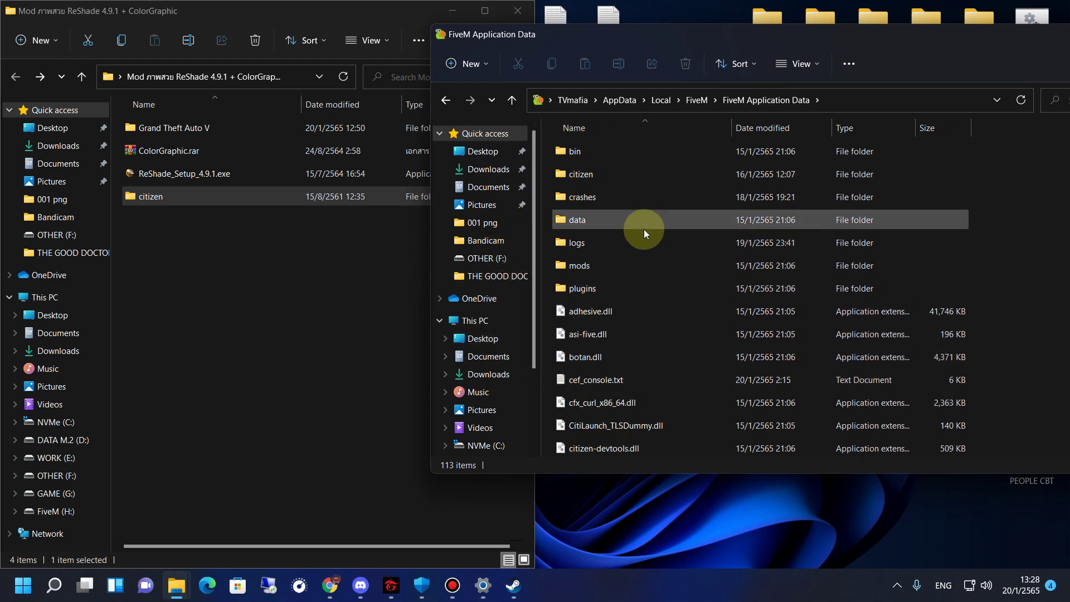
{"action": "left_click", "coordinate": [577, 173]}
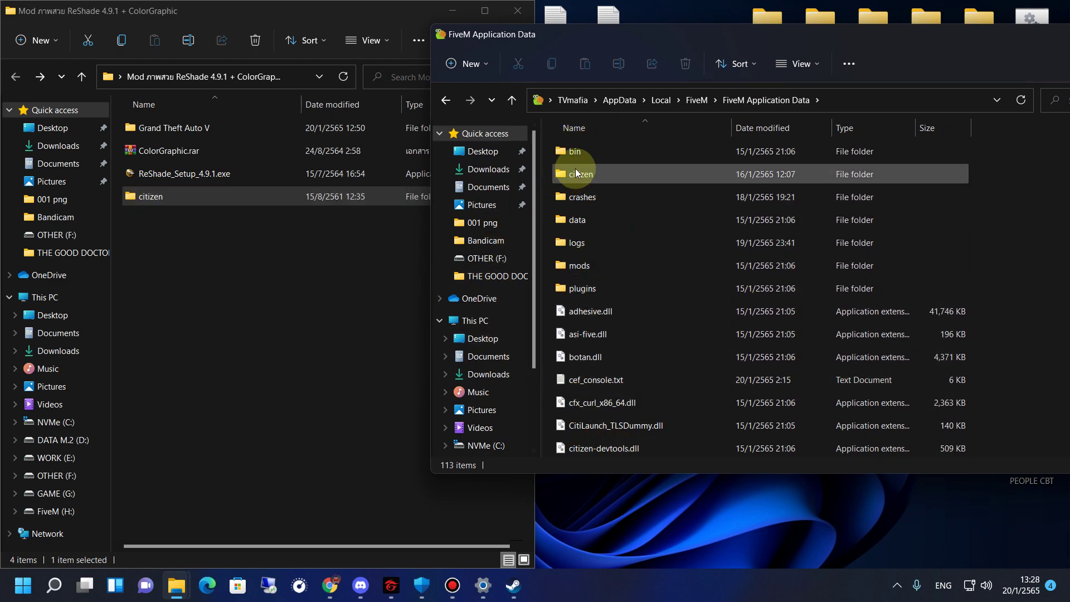
Step: Move the extracted citizen folder into FiveM Application Data with TeraCopy, overwriting all existing files, and close that folder window
{"action": "left_click_drag", "start_coordinate": [171, 202], "coordinate": [1015, 287]}
{"action": "left_click", "coordinate": [821, 419]}
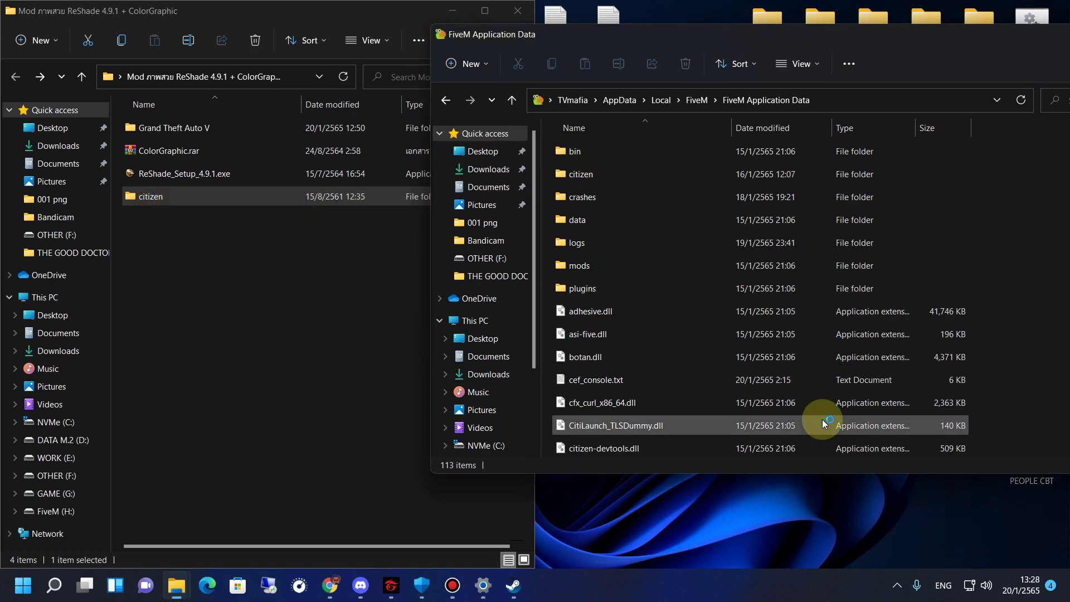
{"action": "left_click", "coordinate": [469, 245]}
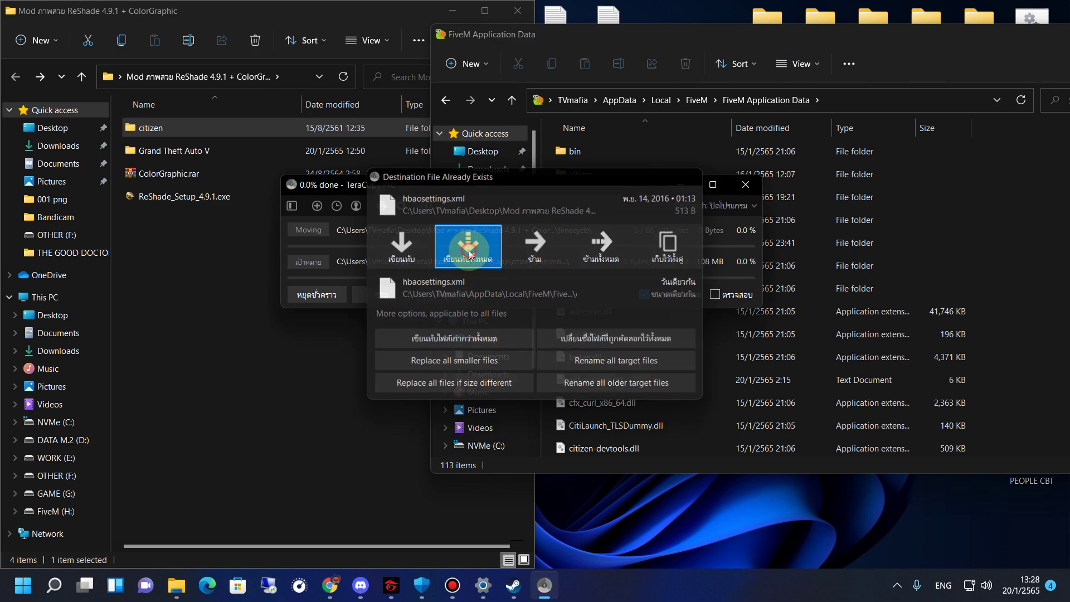
{"action": "left_click_drag", "start_coordinate": [634, 39], "coordinate": [607, 84]}
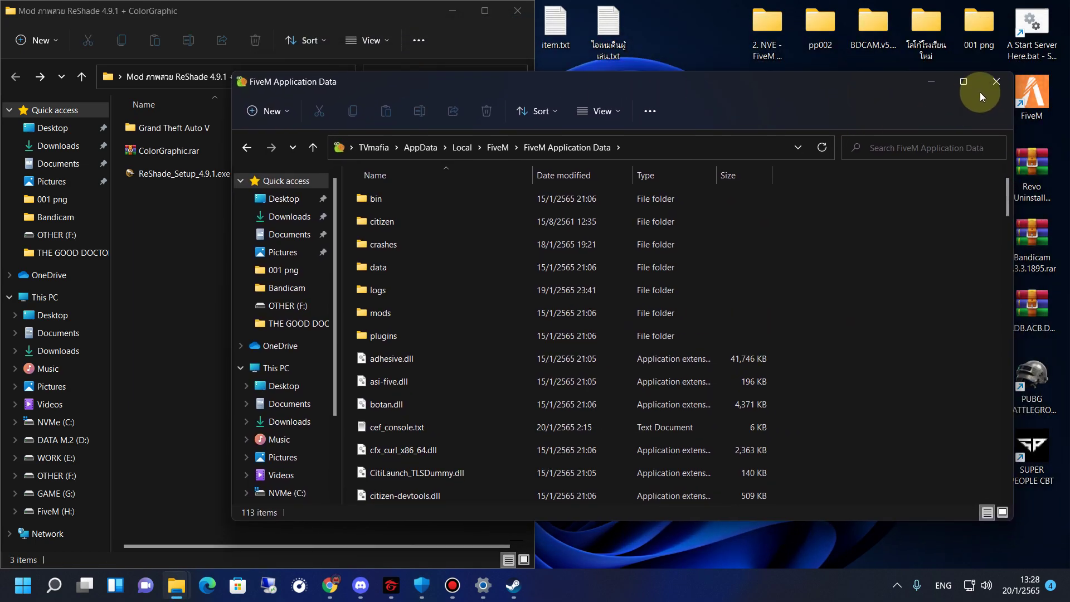
{"action": "left_click", "coordinate": [995, 81]}
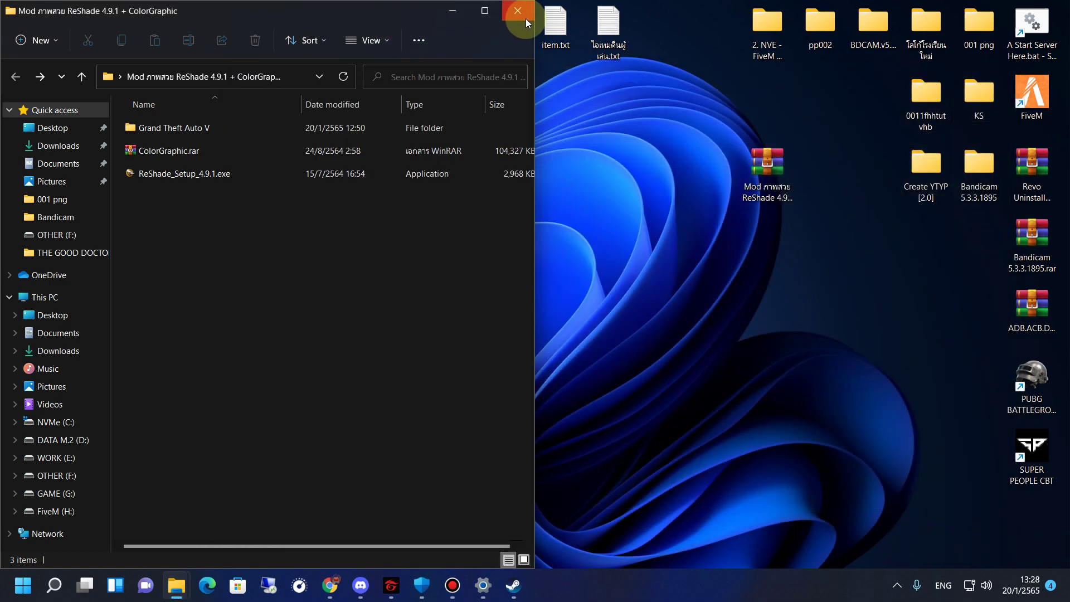
Step: Close the mod folder, switch to the running FiveM game and walk the character a short way along the road
{"action": "left_click", "coordinate": [526, 10]}
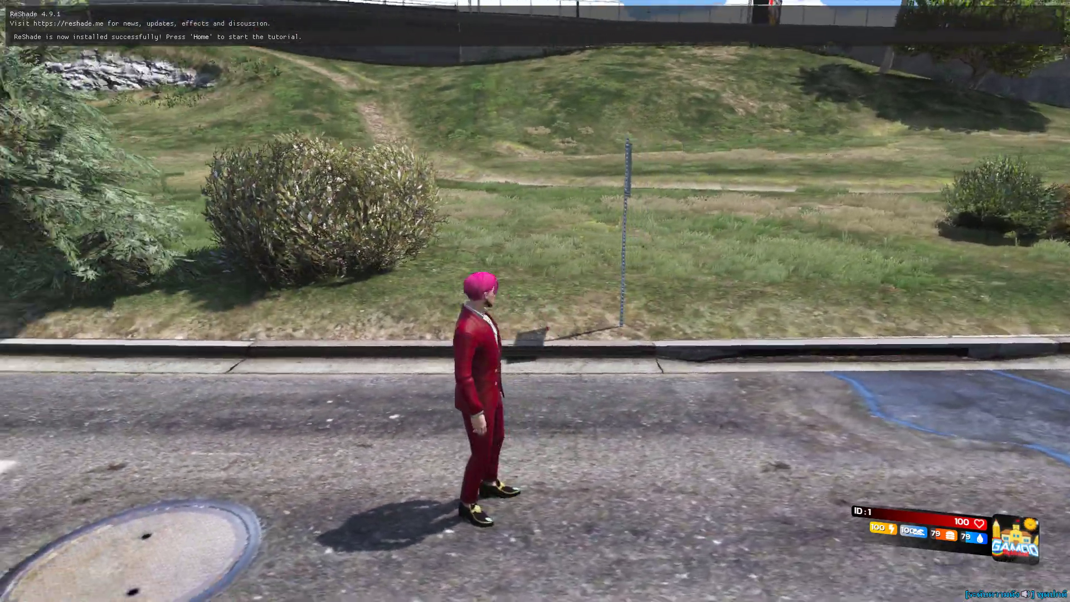
{"action": "key", "text": "w"}
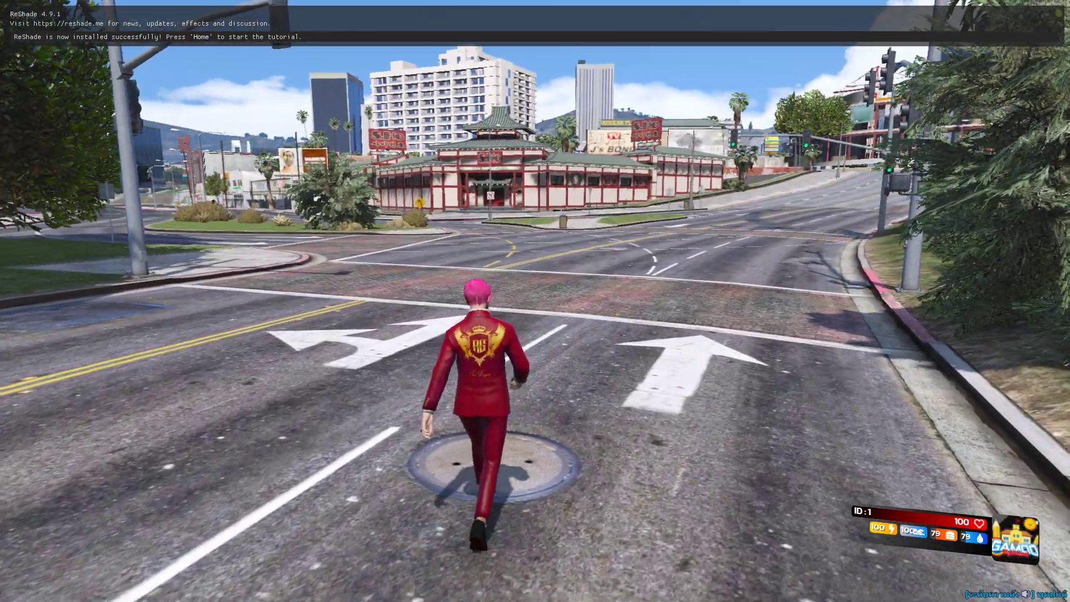
{"action": "key", "text": "s"}
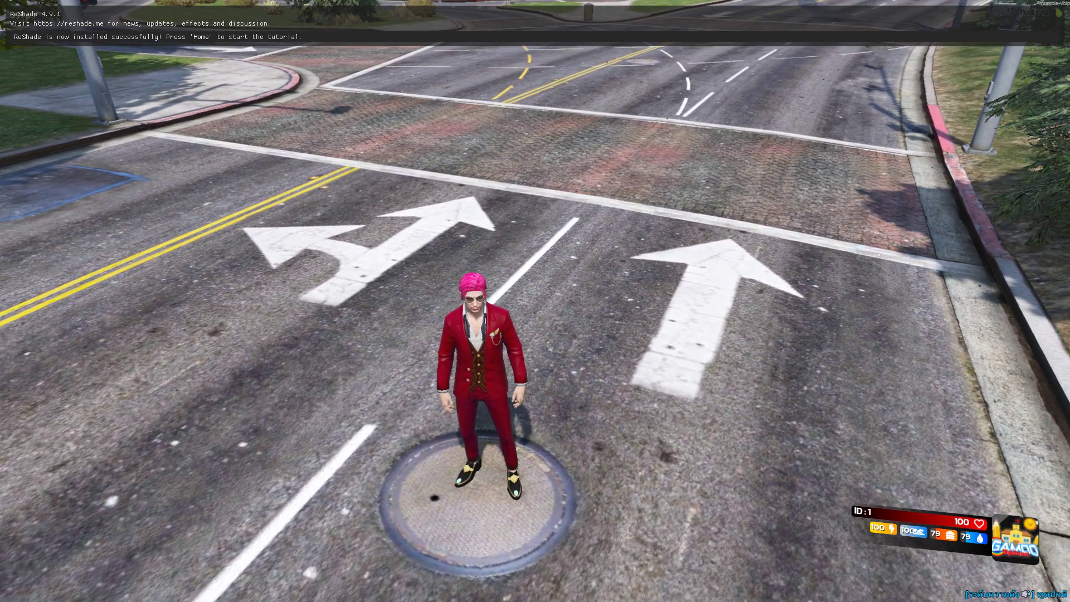
Step: Open the ReShade overlay in the game and skip its first-start tutorial to reach the effect list
{"action": "key", "text": "Home"}
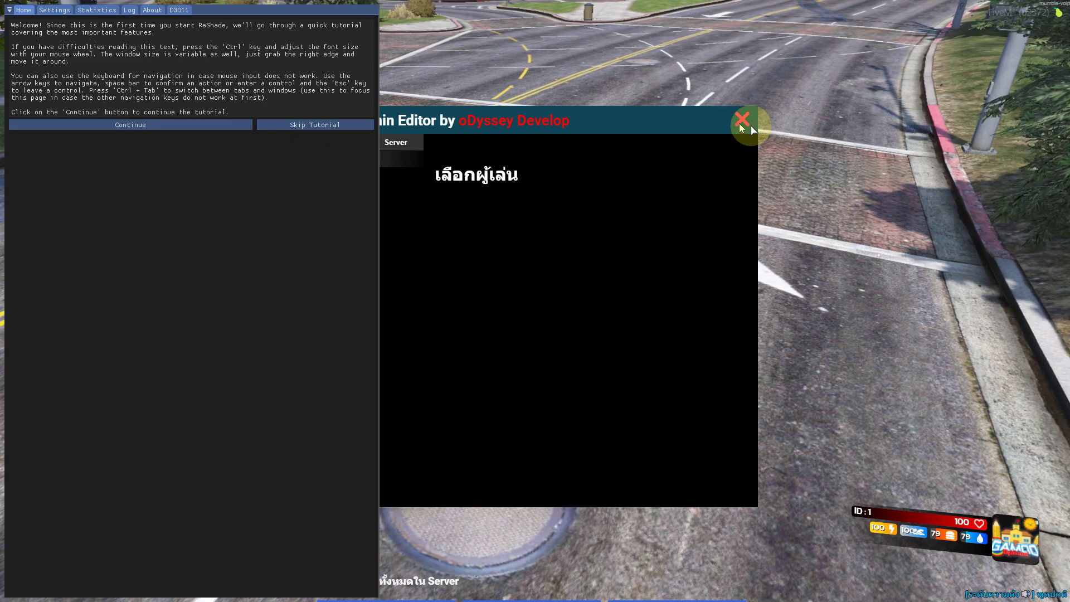
{"action": "left_click", "coordinate": [280, 118]}
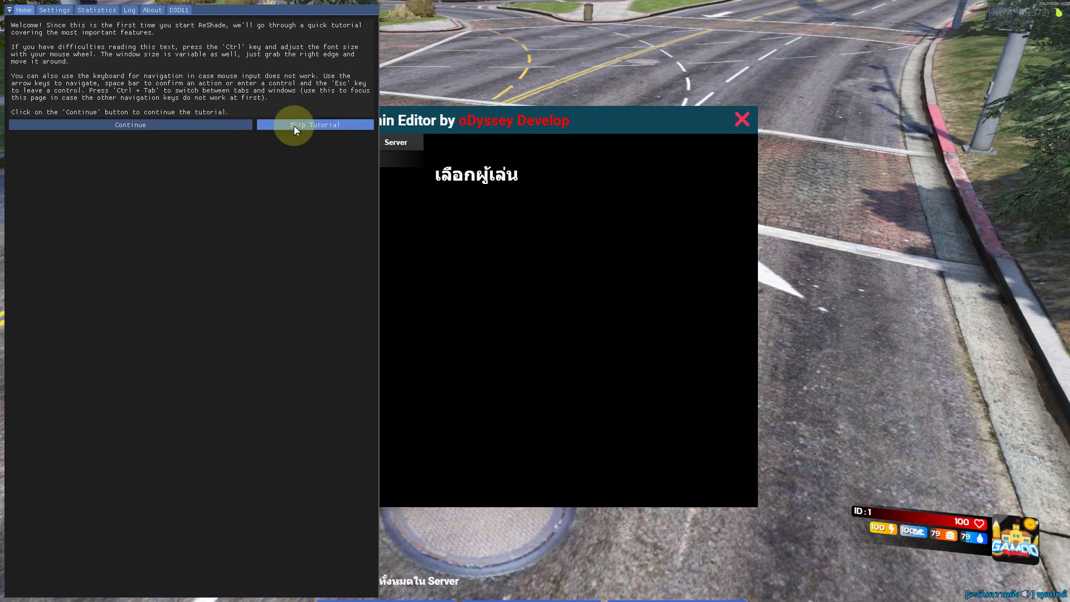
{"action": "left_click", "coordinate": [293, 125]}
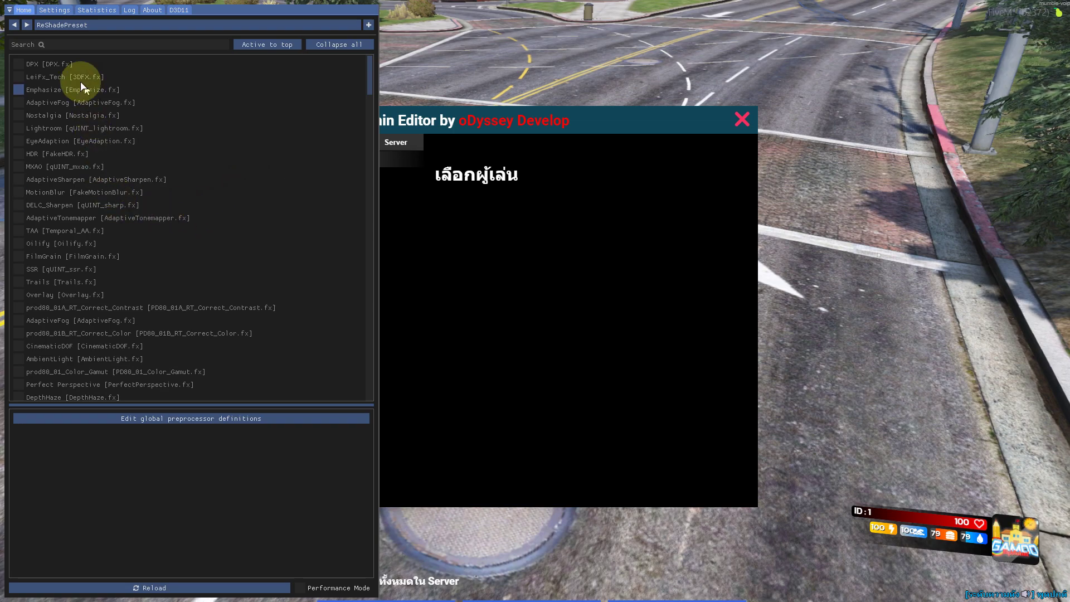
{"action": "scroll", "coordinate": [86, 227], "scroll_direction": "down", "scroll_amount": 5}
{"action": "scroll", "coordinate": [117, 273], "scroll_direction": "up", "scroll_amount": 3}
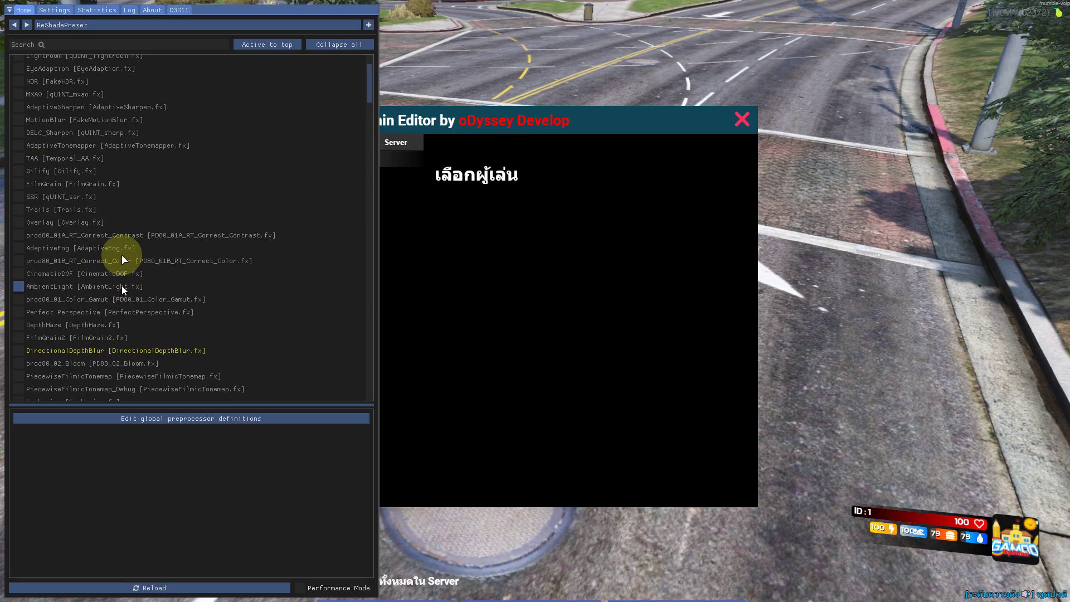
{"action": "scroll", "coordinate": [121, 255], "scroll_direction": "up", "scroll_amount": 3}
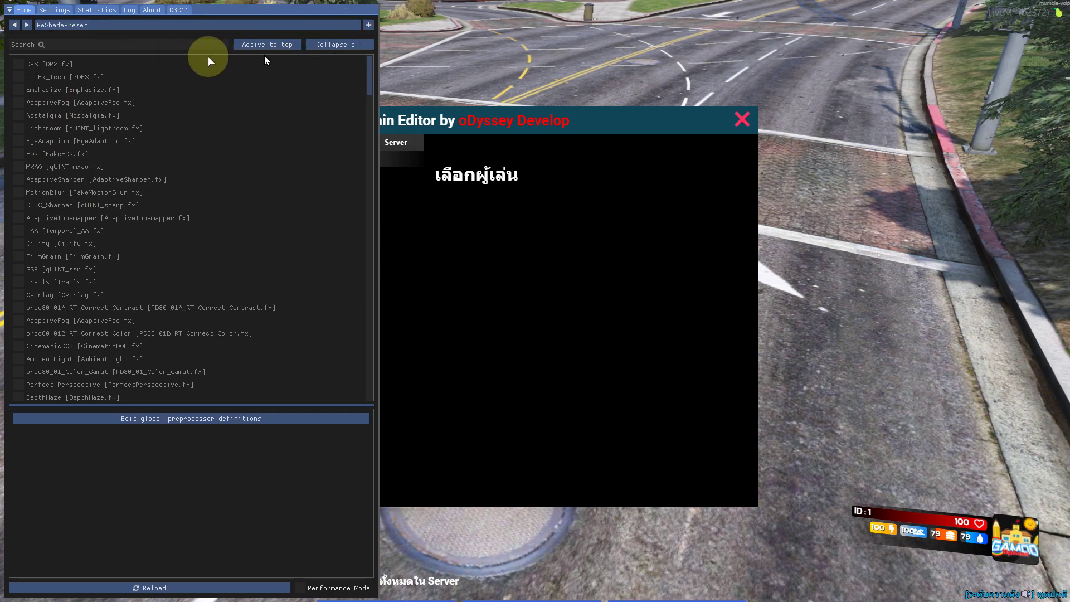
{"action": "left_click", "coordinate": [369, 28]}
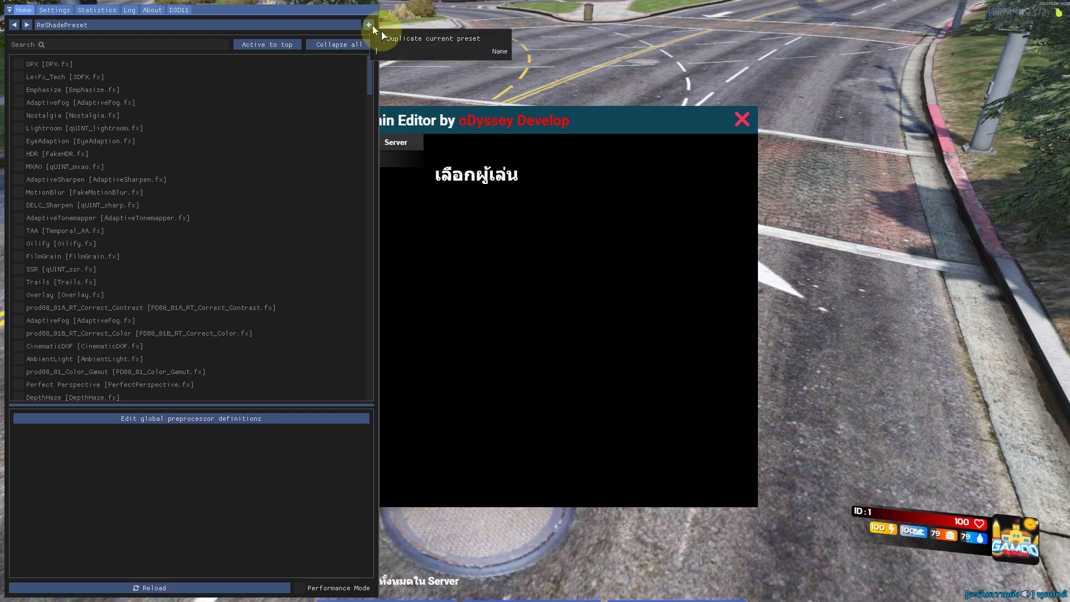
{"action": "left_click", "coordinate": [350, 25]}
{"action": "left_click", "coordinate": [349, 25]}
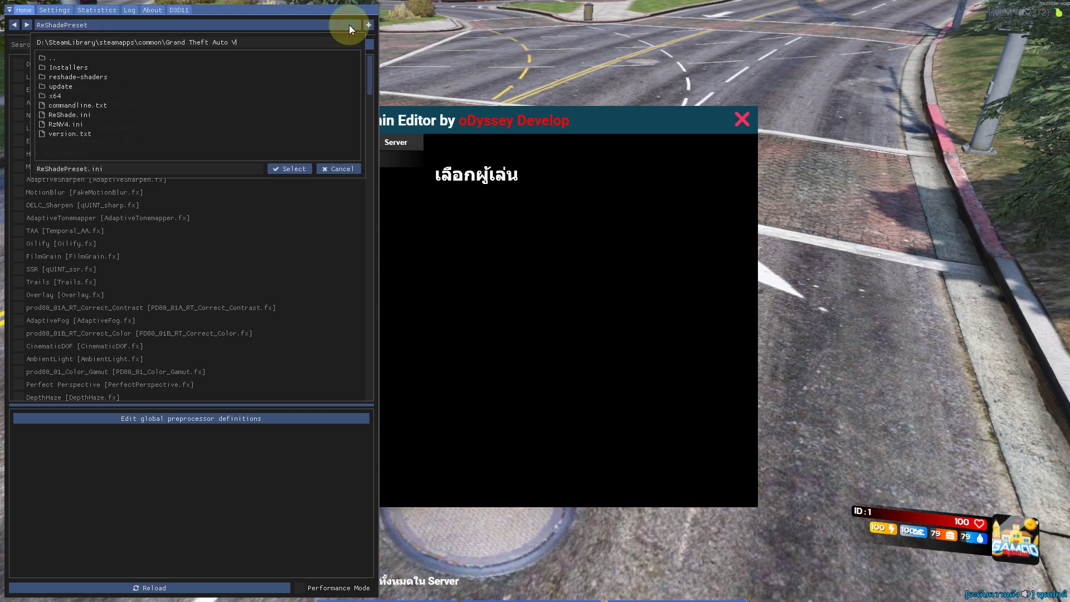
{"action": "left_click", "coordinate": [349, 24]}
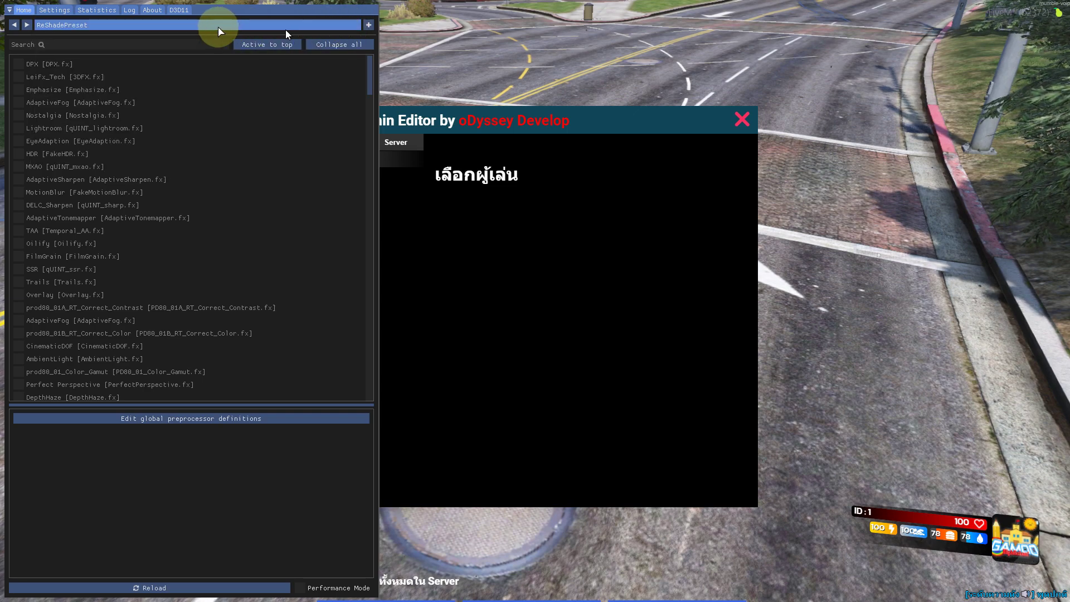
Step: Load RzNV4.ini from the Grand Theft Auto V folder as the active ReShade preset
{"action": "left_click", "coordinate": [92, 26]}
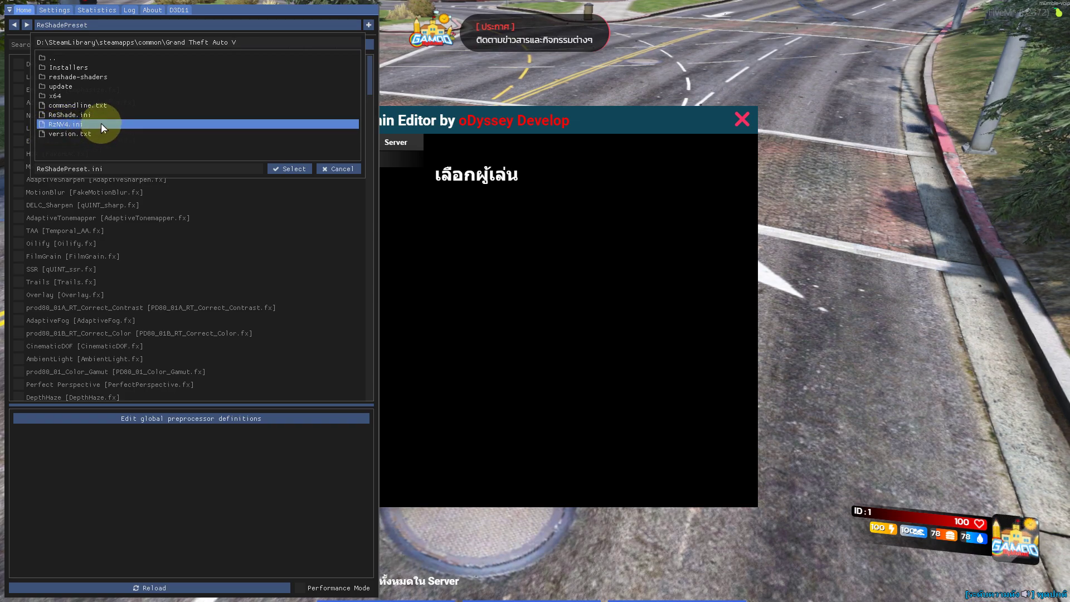
{"action": "double_click", "coordinate": [60, 129]}
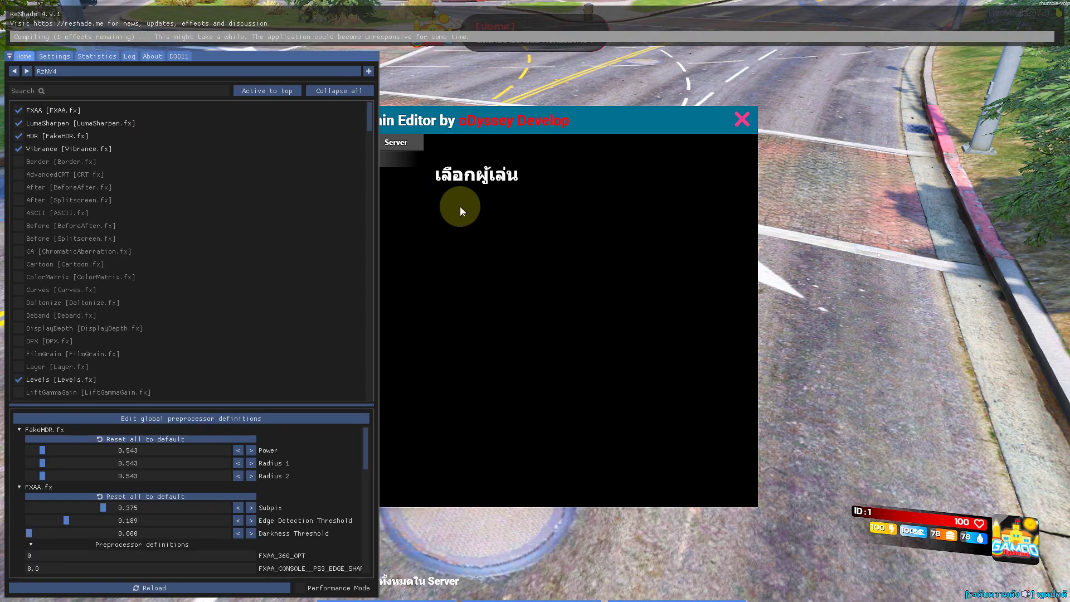